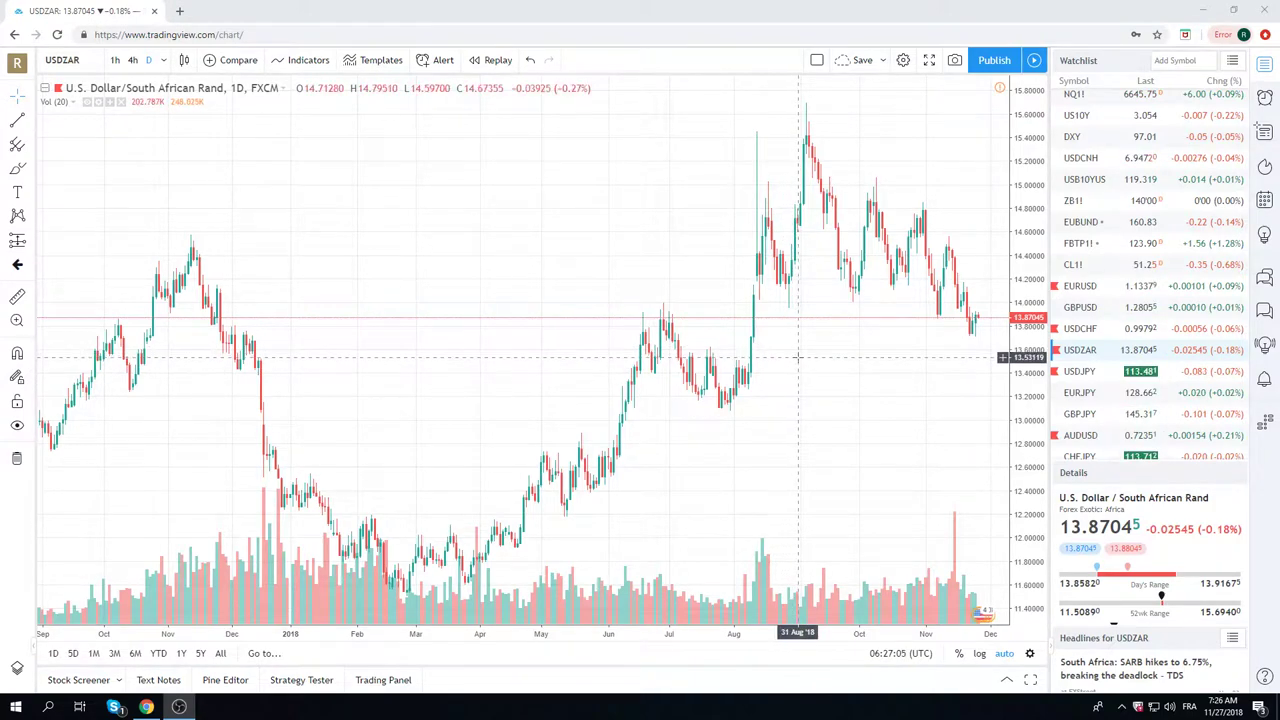
# Load the daily ES1! S&P 500 E-mini futures chart from the watchlist.
pyautogui.scroll(1, 1130, 310)
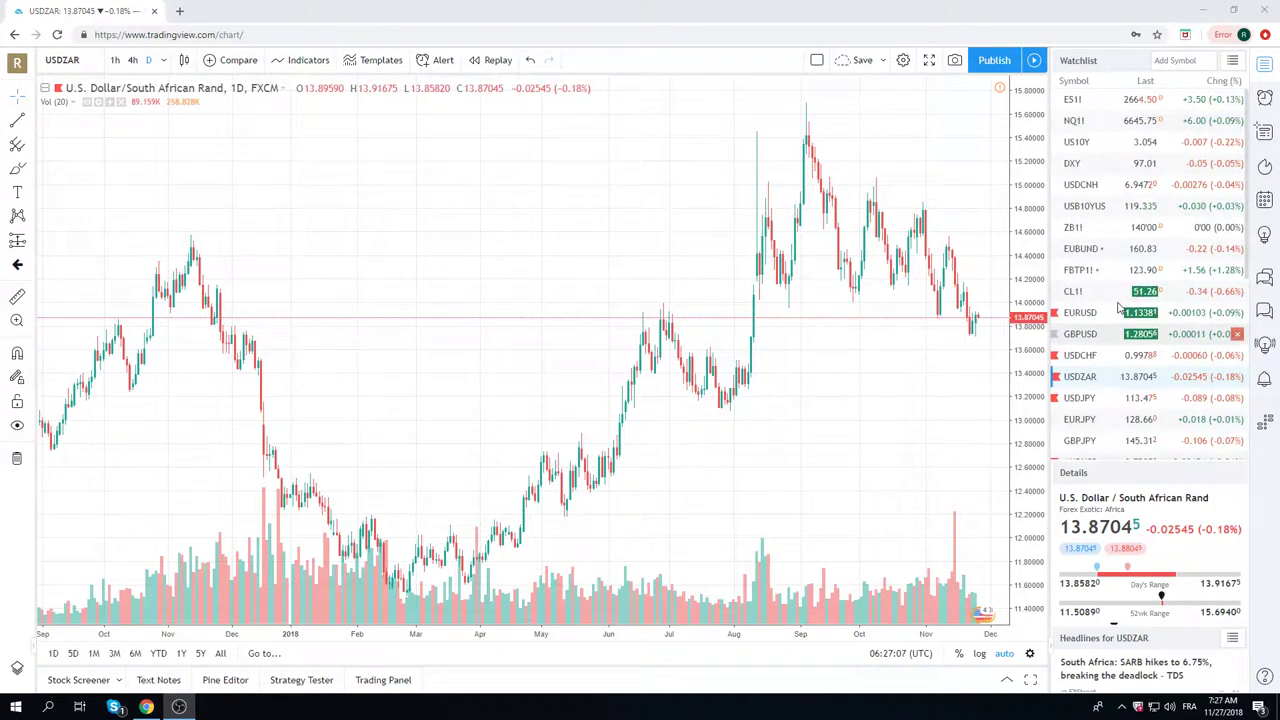
pyautogui.click(1075, 101)
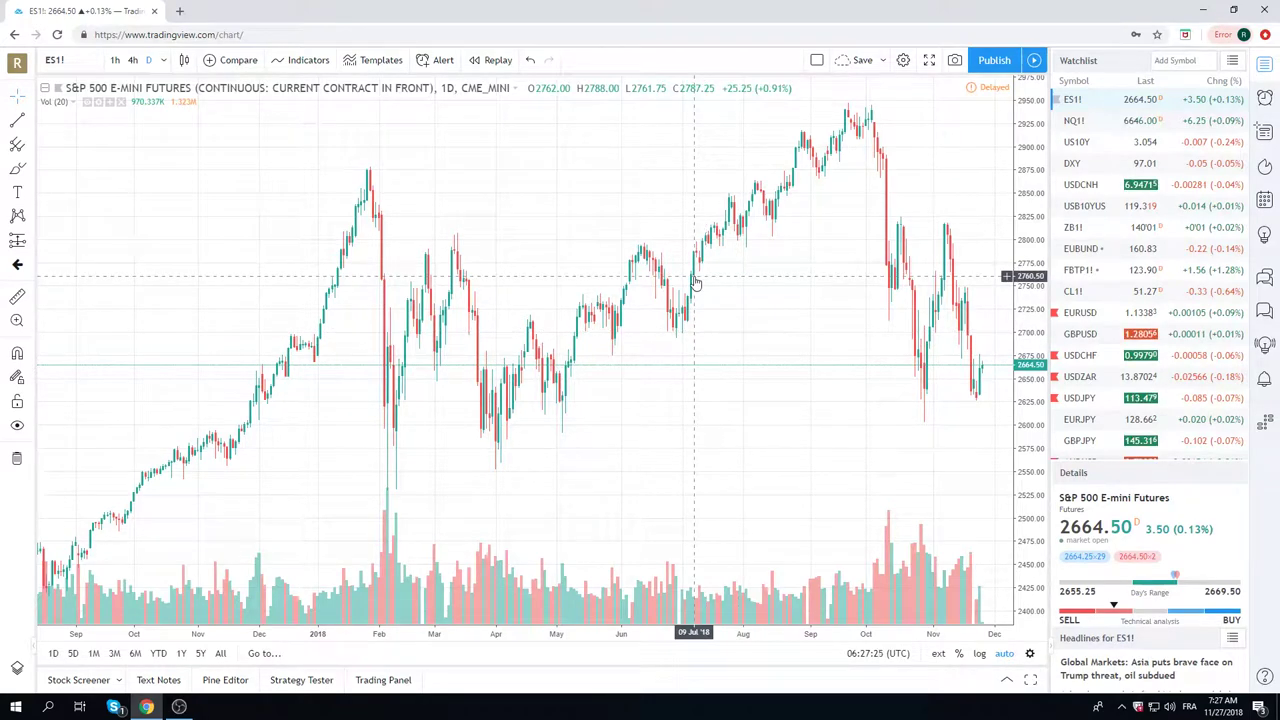
pyautogui.scroll(1, 668, 337)
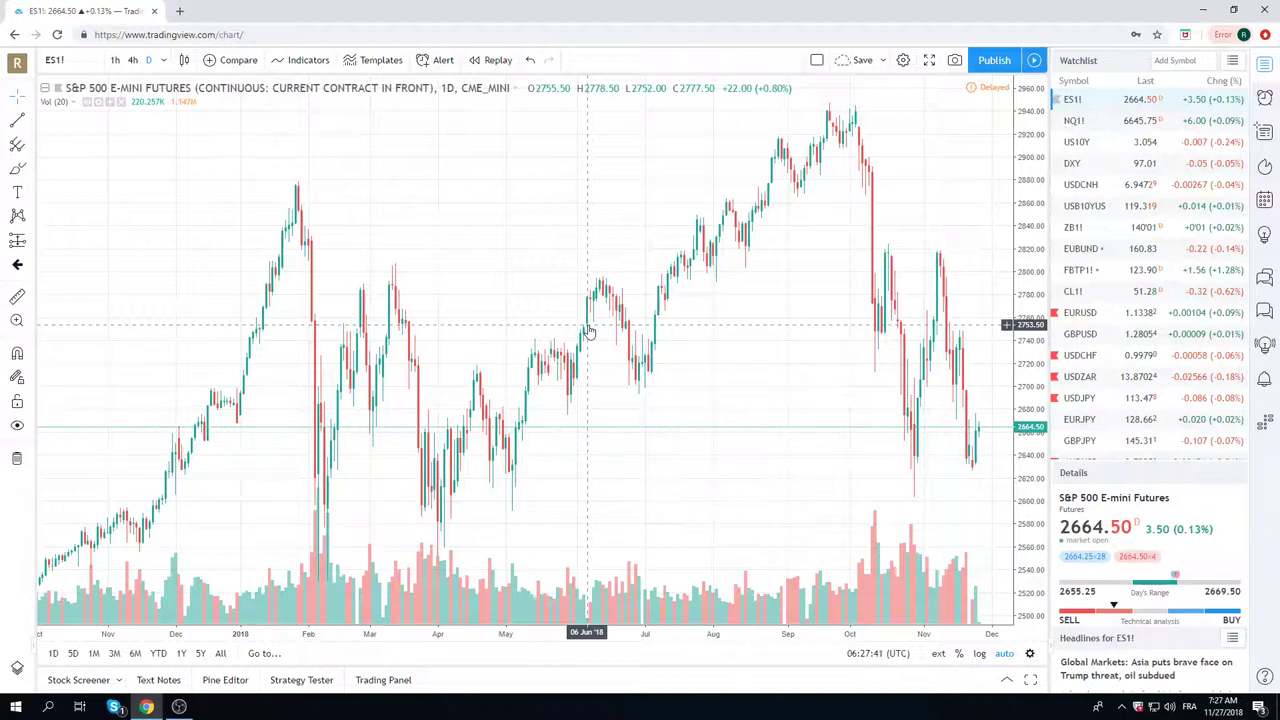
pyautogui.scroll(-3, 590, 330)
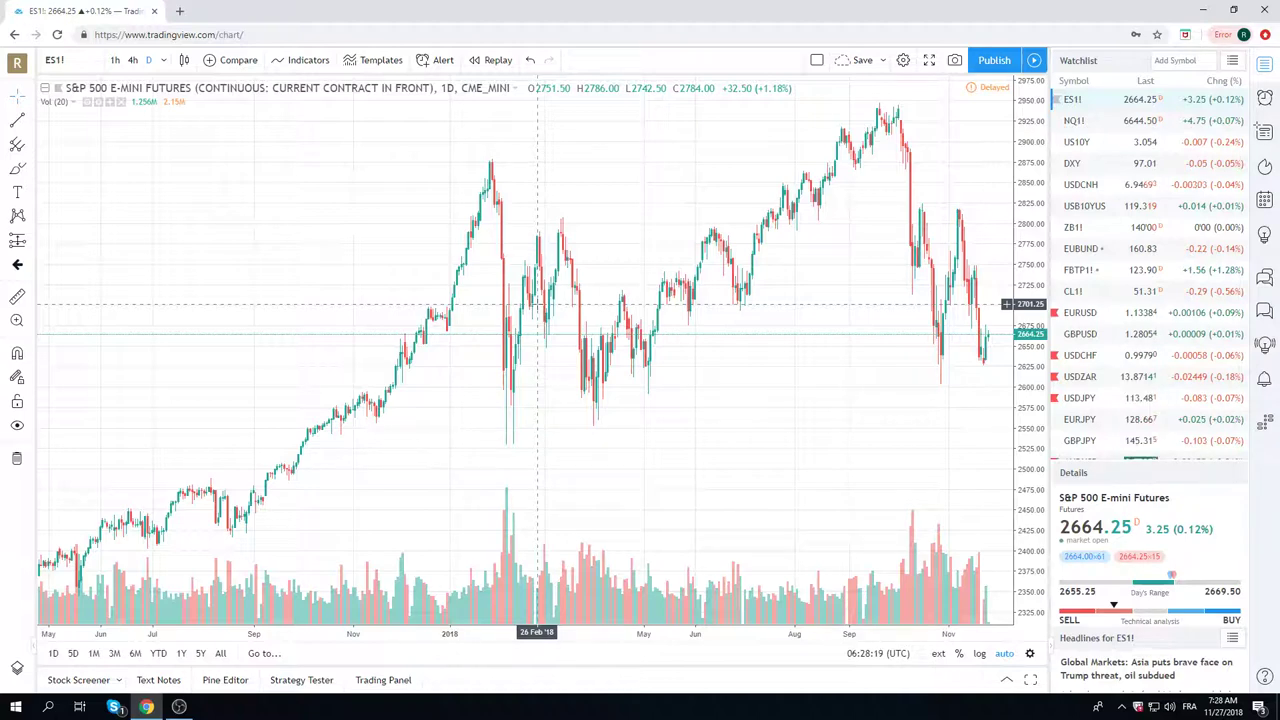
pyautogui.scroll(3, 397, 354)
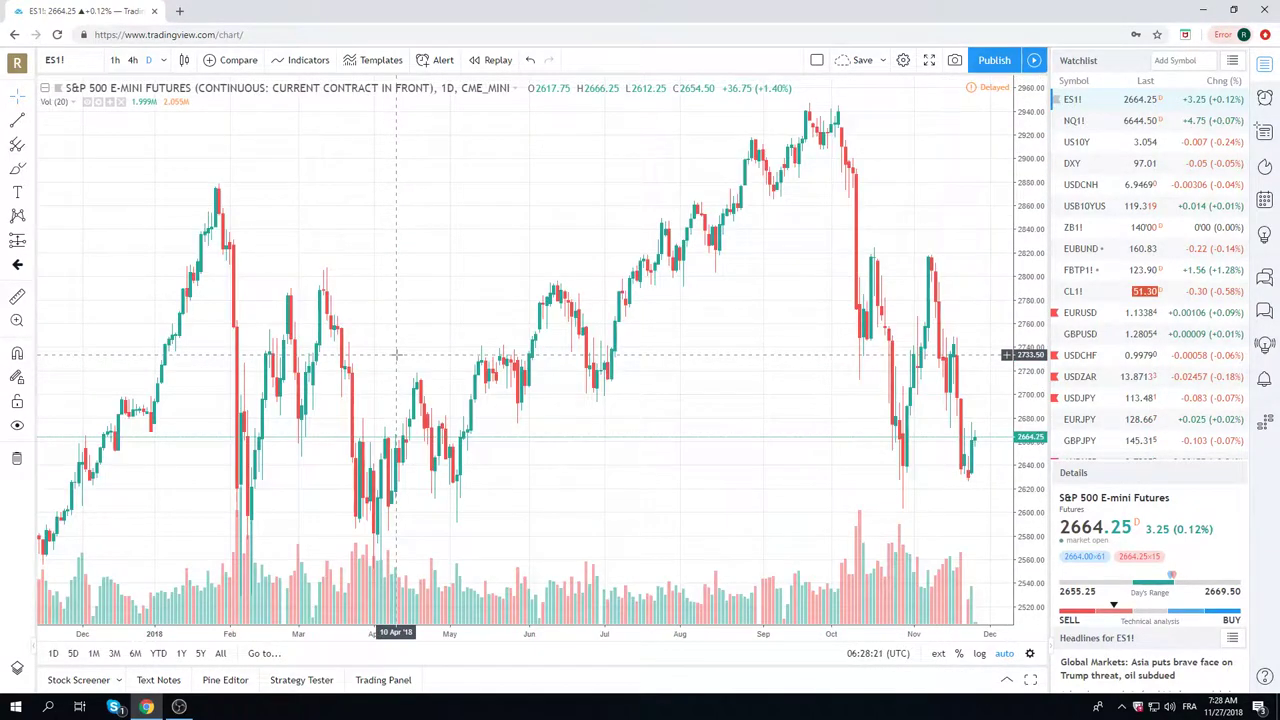
pyautogui.scroll(-2, 397, 354)
pyautogui.scroll(2, 398, 354)
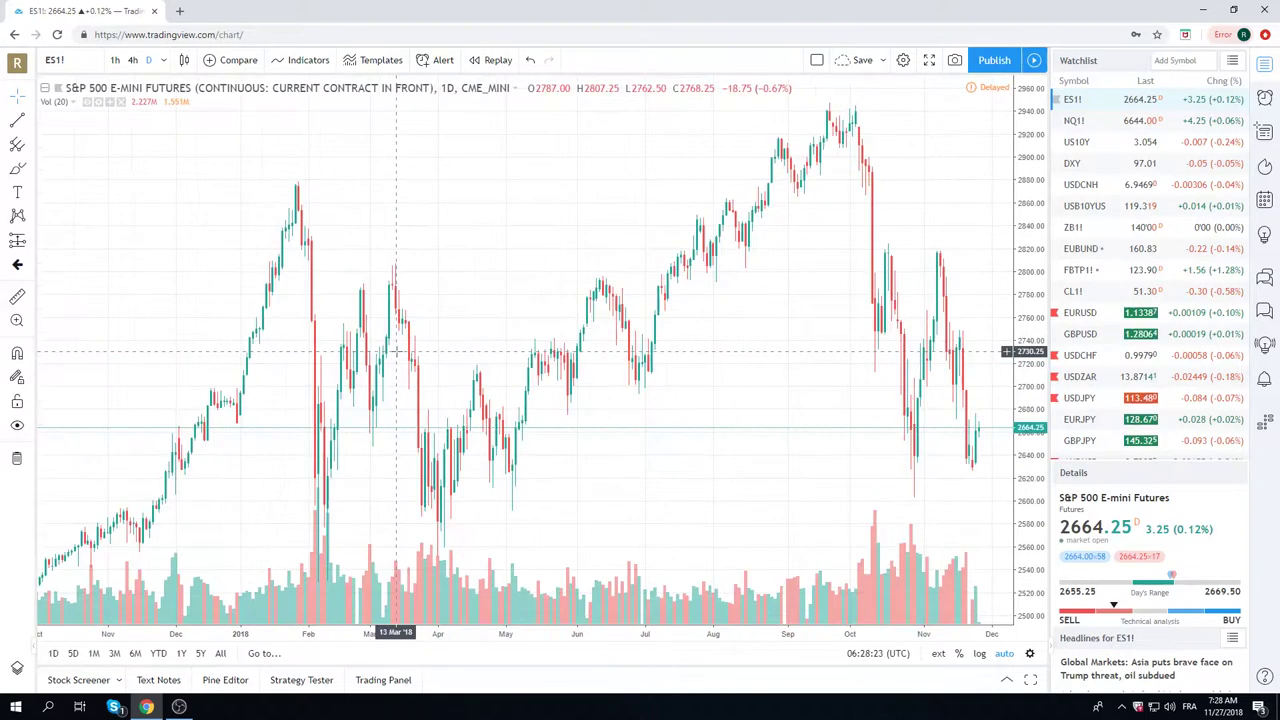
pyautogui.scroll(-2, 398, 350)
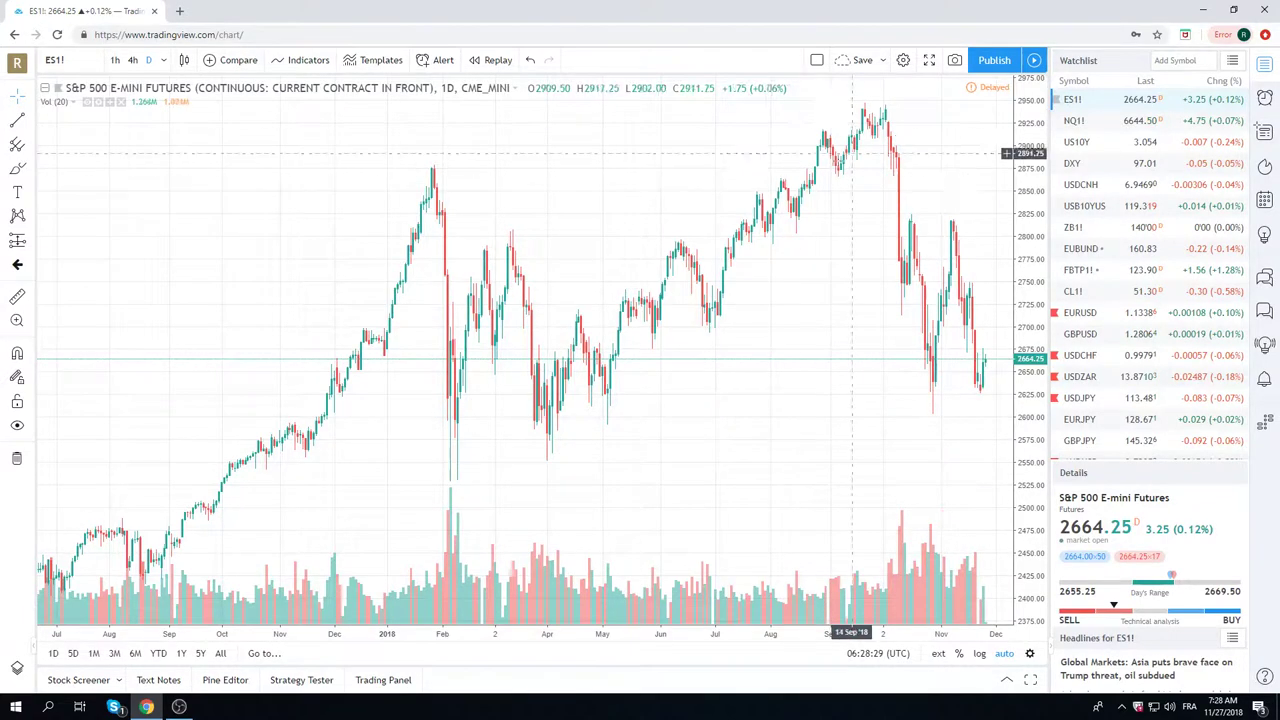
pyautogui.scroll(2, 776, 380)
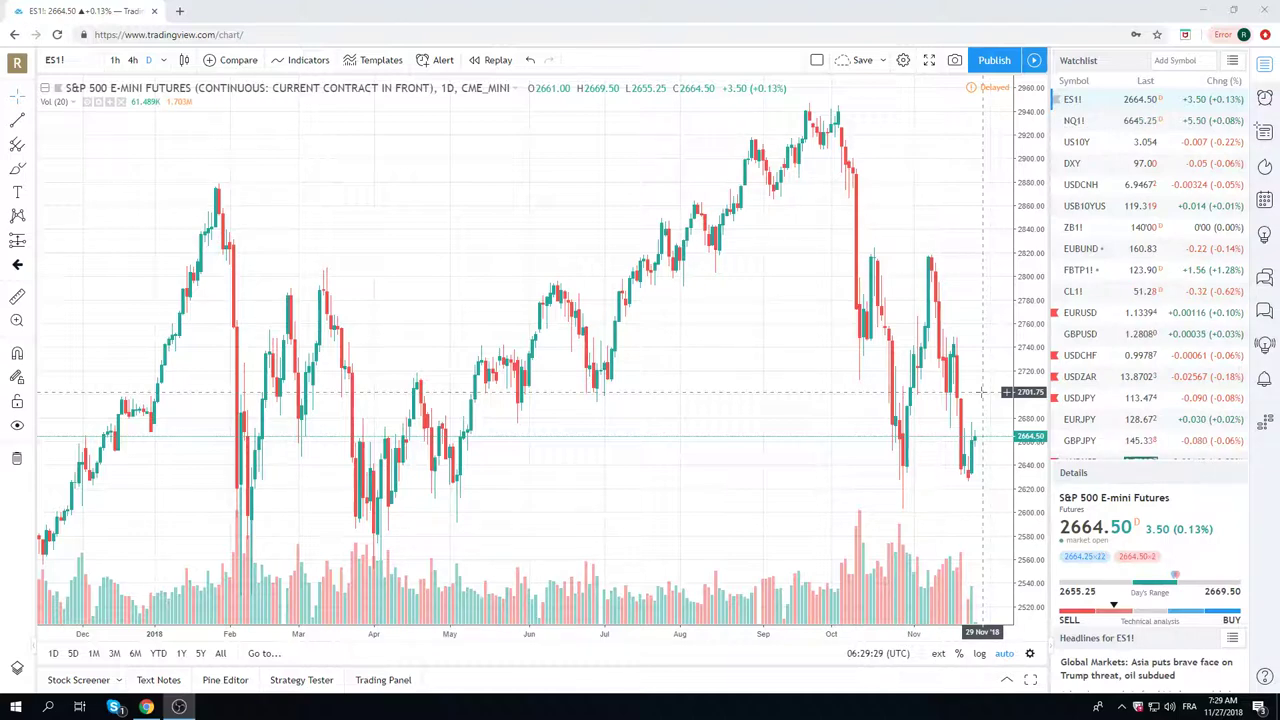
# Look over the EURUSD daily chart, then switch to the USDCHF daily chart.
pyautogui.click(1078, 314)
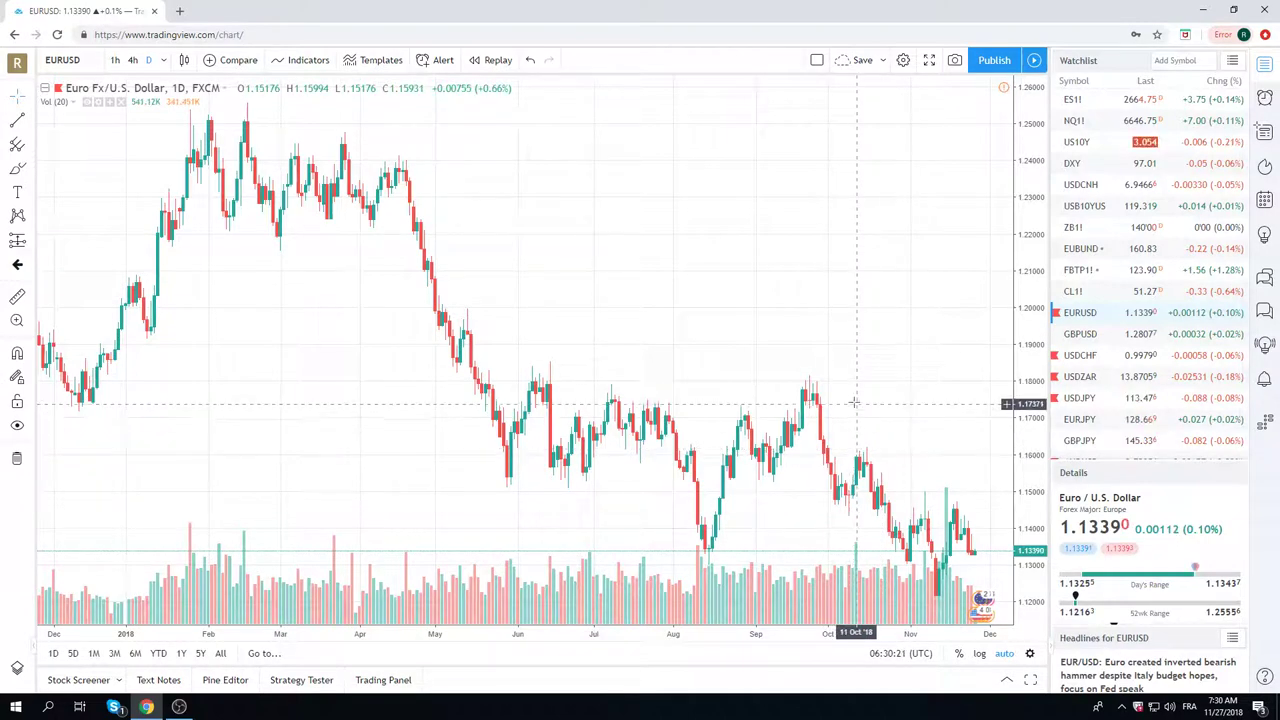
pyautogui.click(1079, 360)
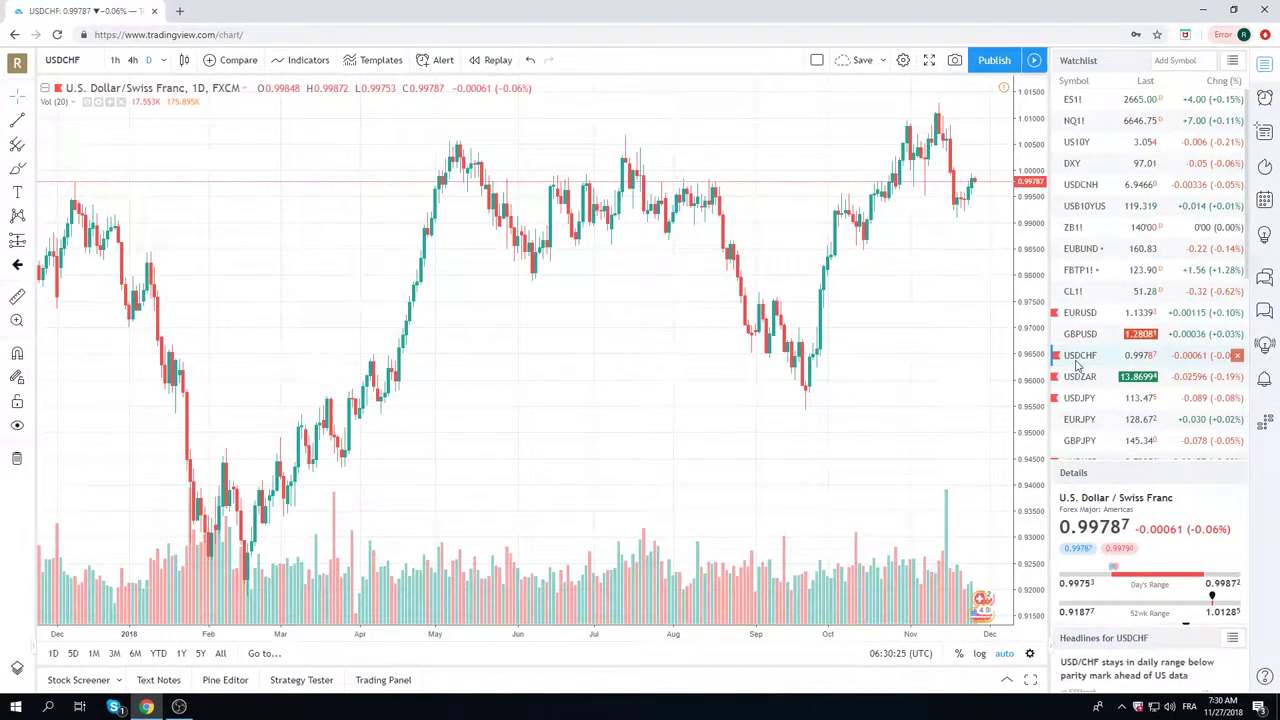
# Load the USDZAR daily chart and zoom to span roughly Aug 2017 to Dec 2018.
pyautogui.click(1077, 378)
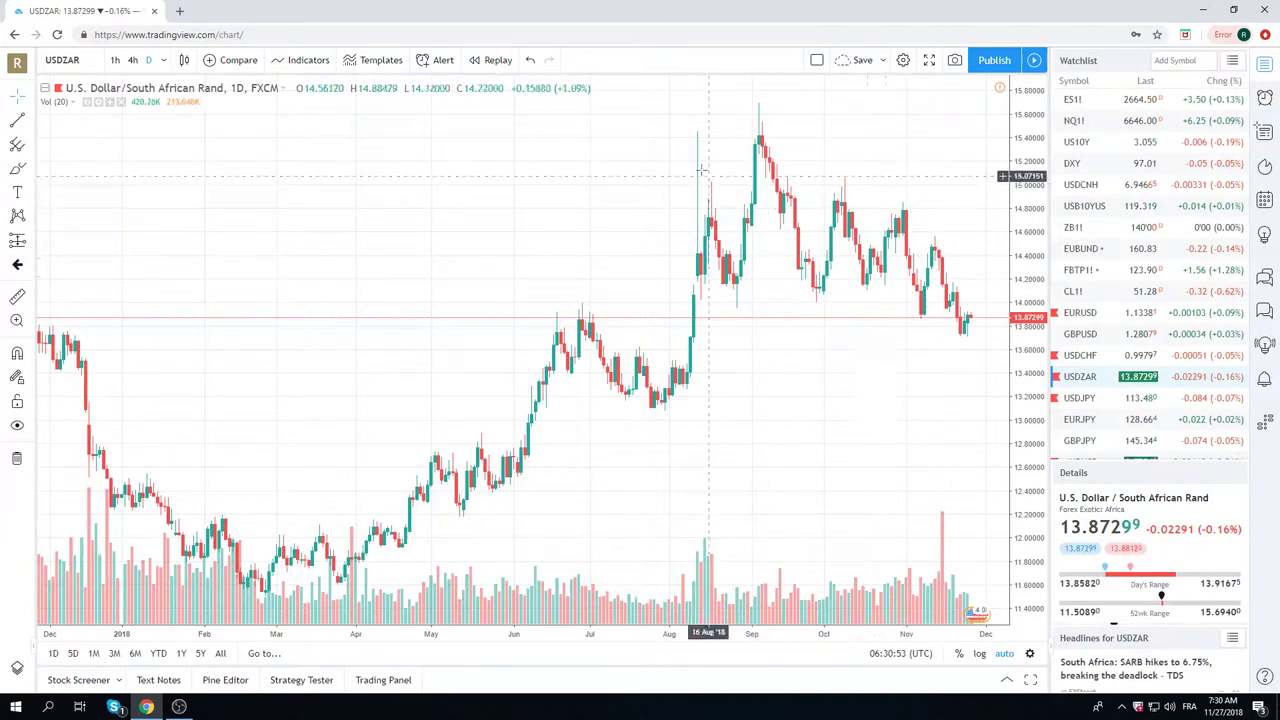
pyautogui.scroll(-3, 860, 255)
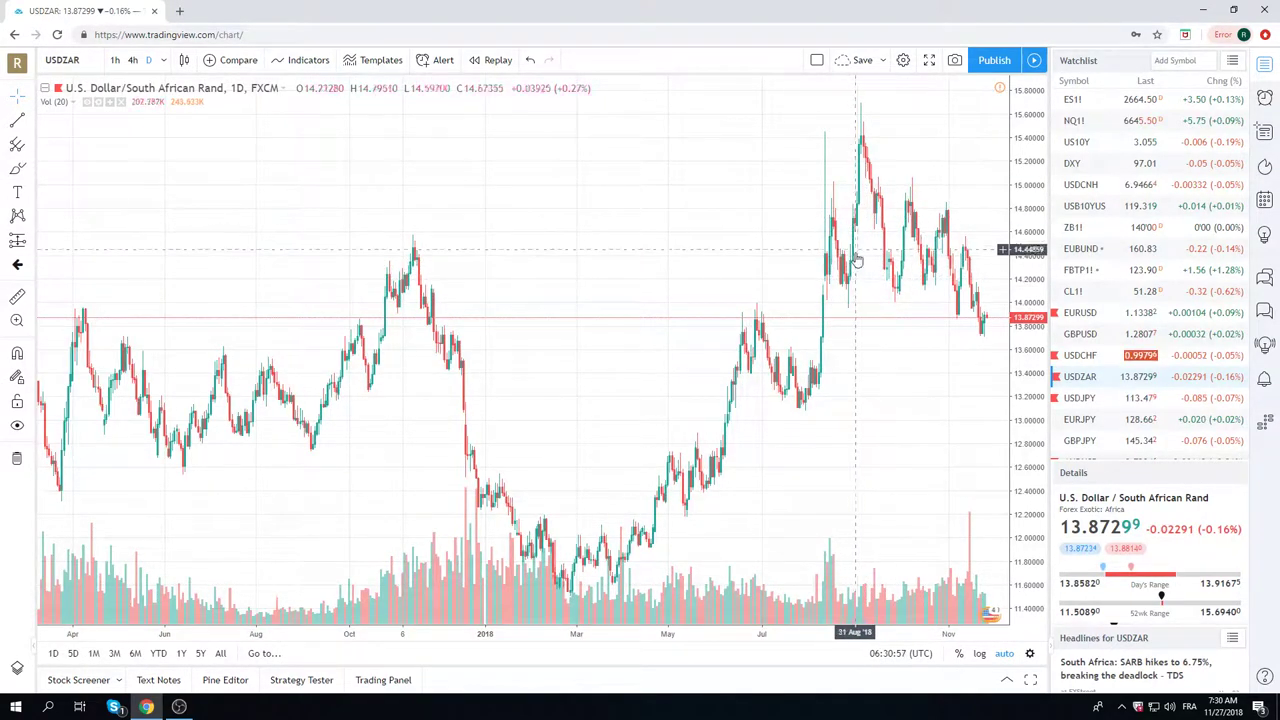
pyautogui.scroll(2, 857, 260)
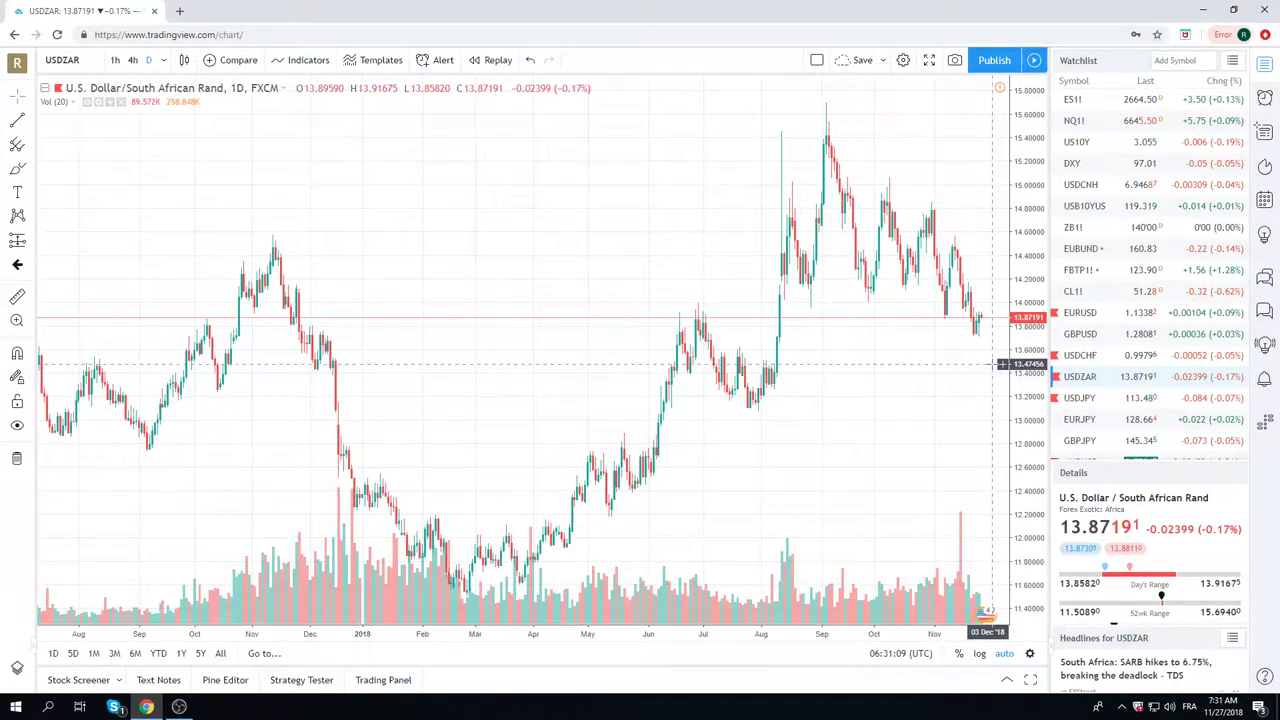
# Load the USDJPY daily chart and zoom out to cover May 2016 through Nov 2018.
pyautogui.click(1080, 397)
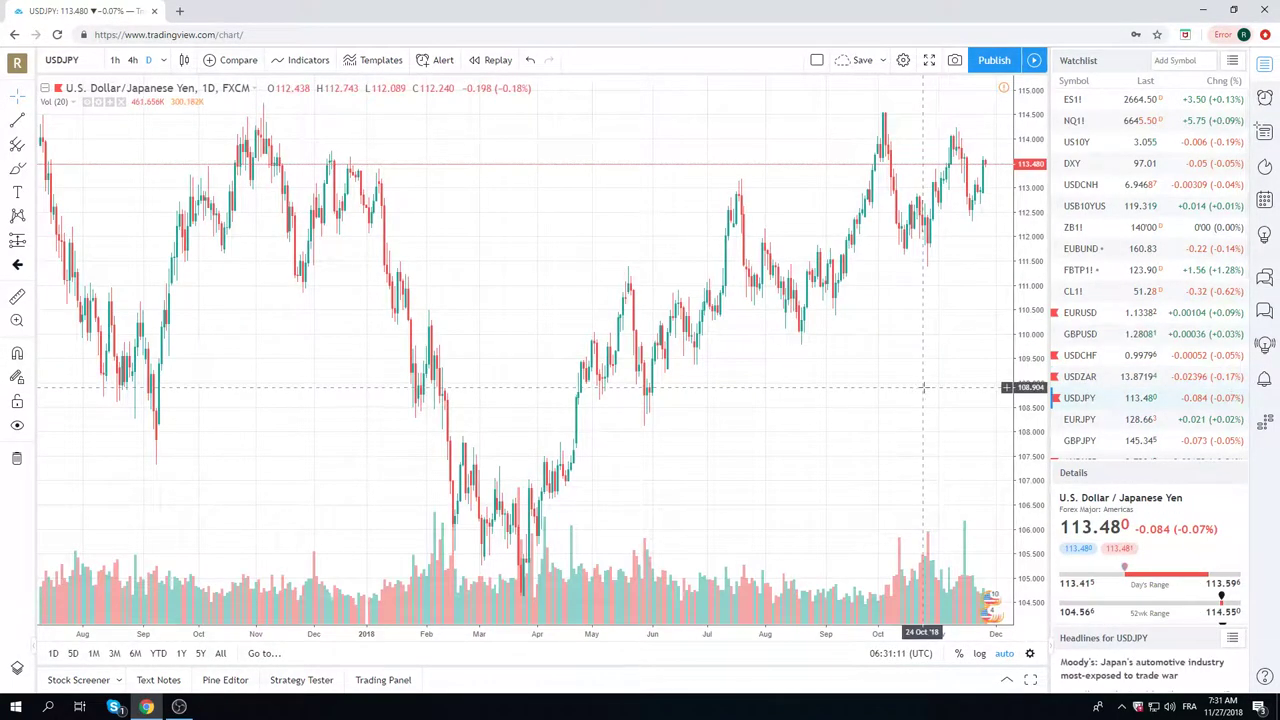
pyautogui.scroll(3, 924, 387)
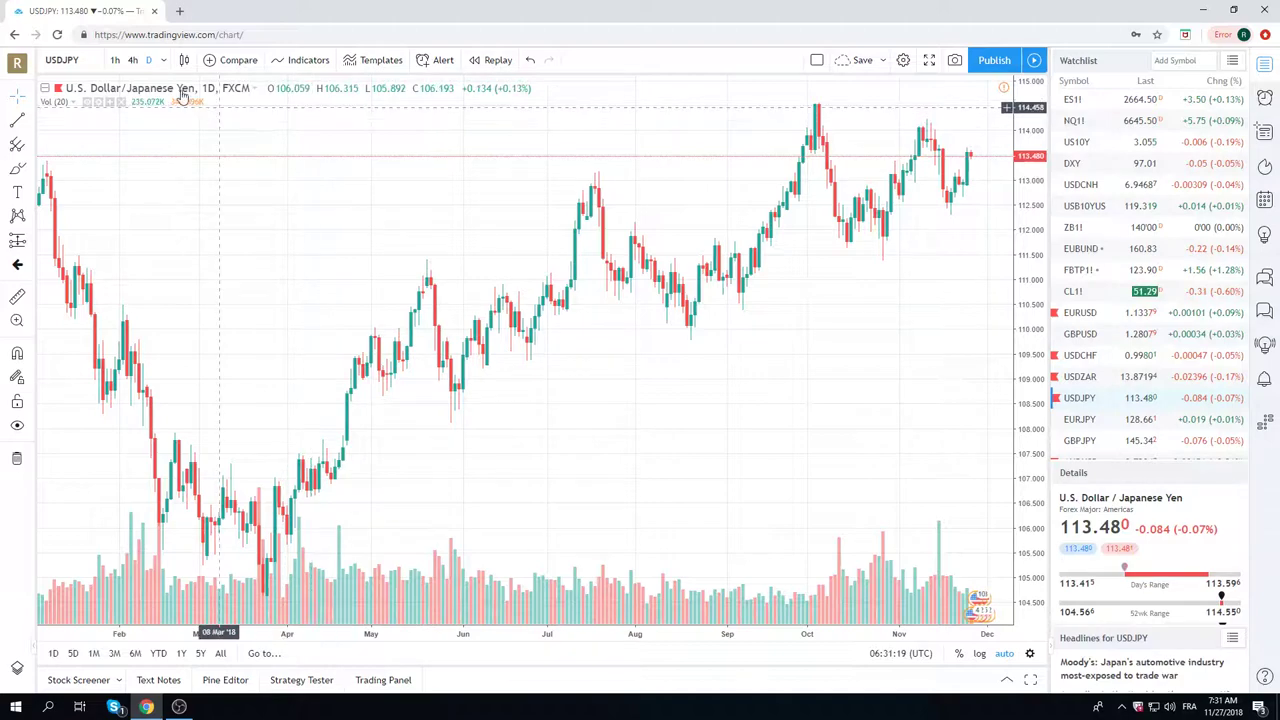
pyautogui.scroll(-3, 856, 260)
pyautogui.scroll(-3, 856, 260)
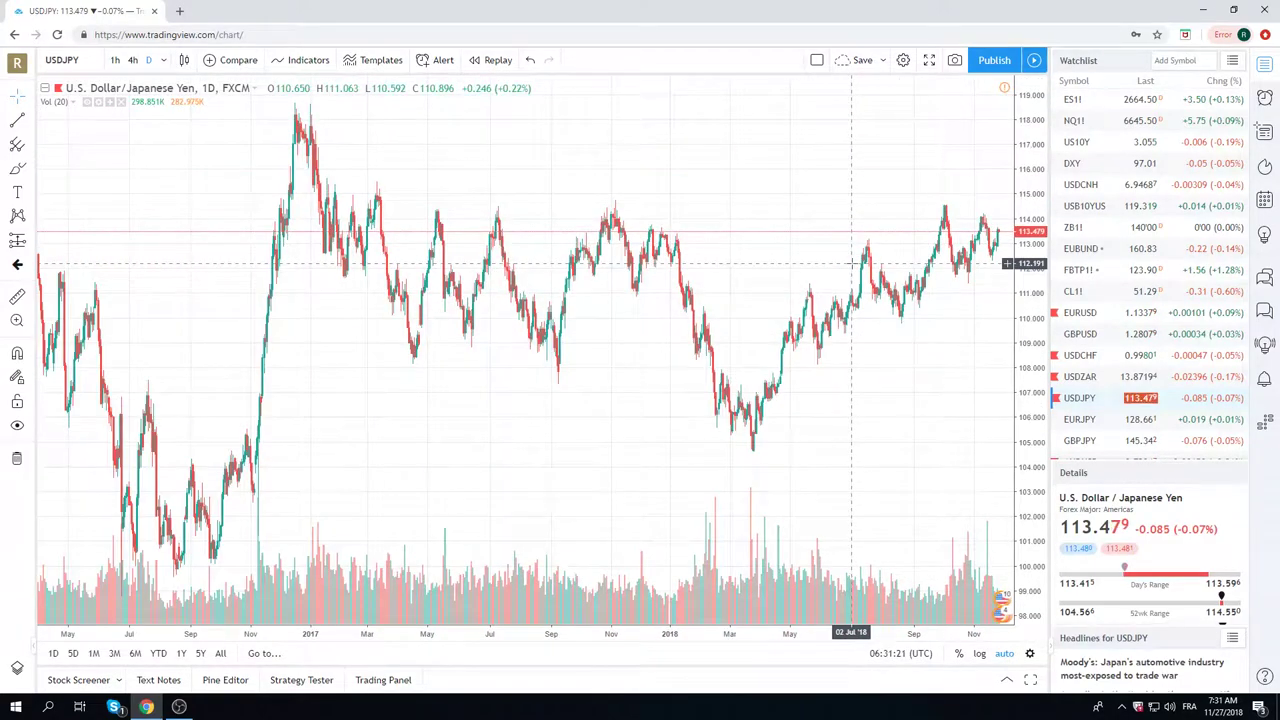
pyautogui.scroll(5, 856, 270)
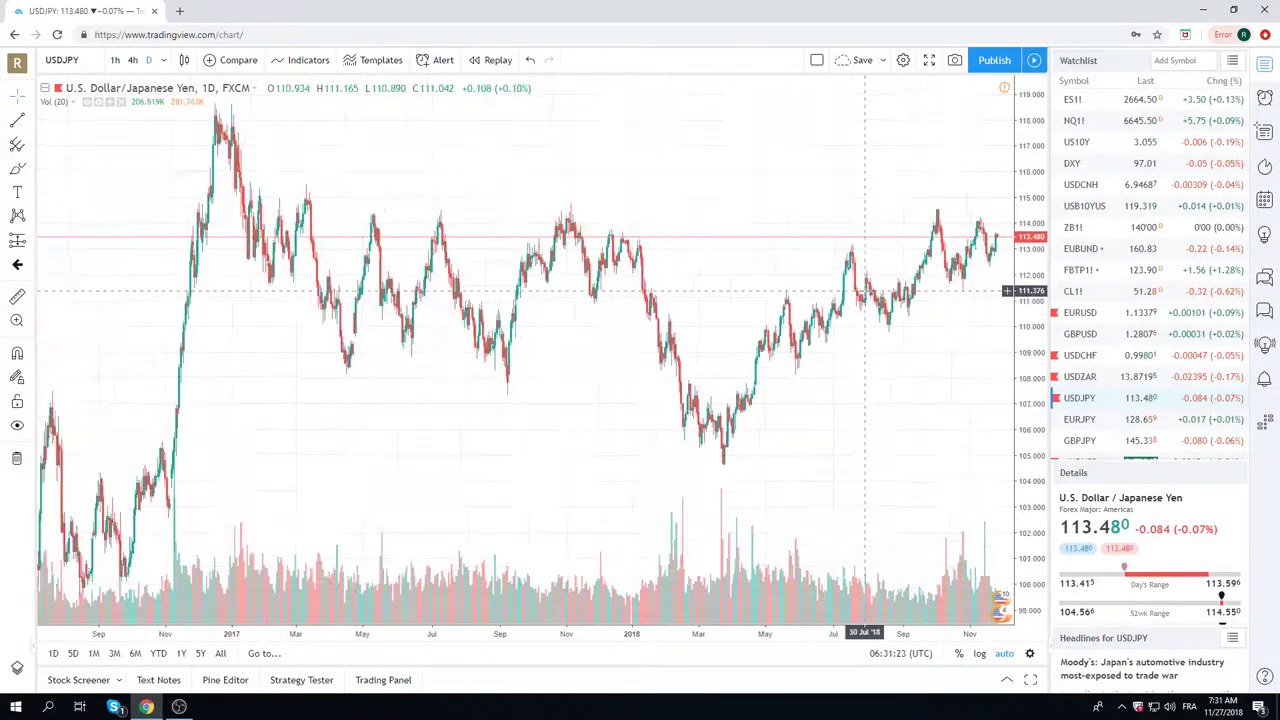
pyautogui.scroll(-5, 850, 215)
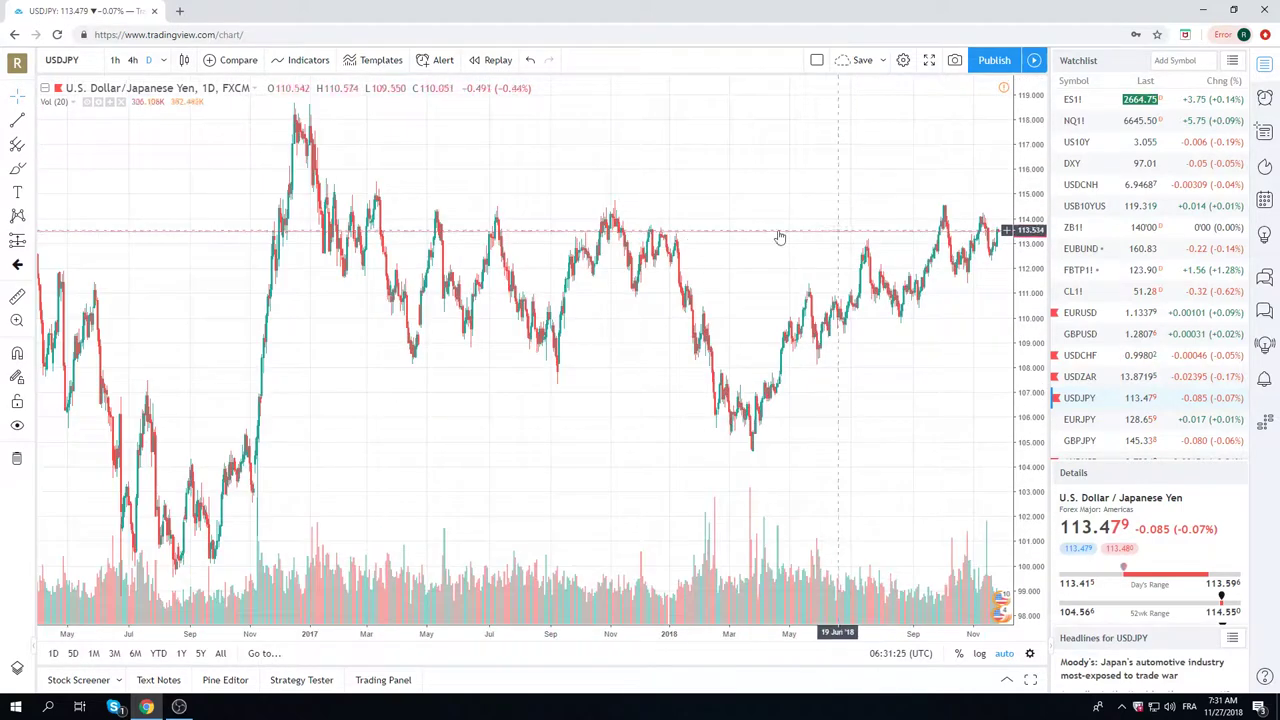
# Draw an Extended line from the January 2017 peak through the November 2018 high.
pyautogui.click(33, 120)
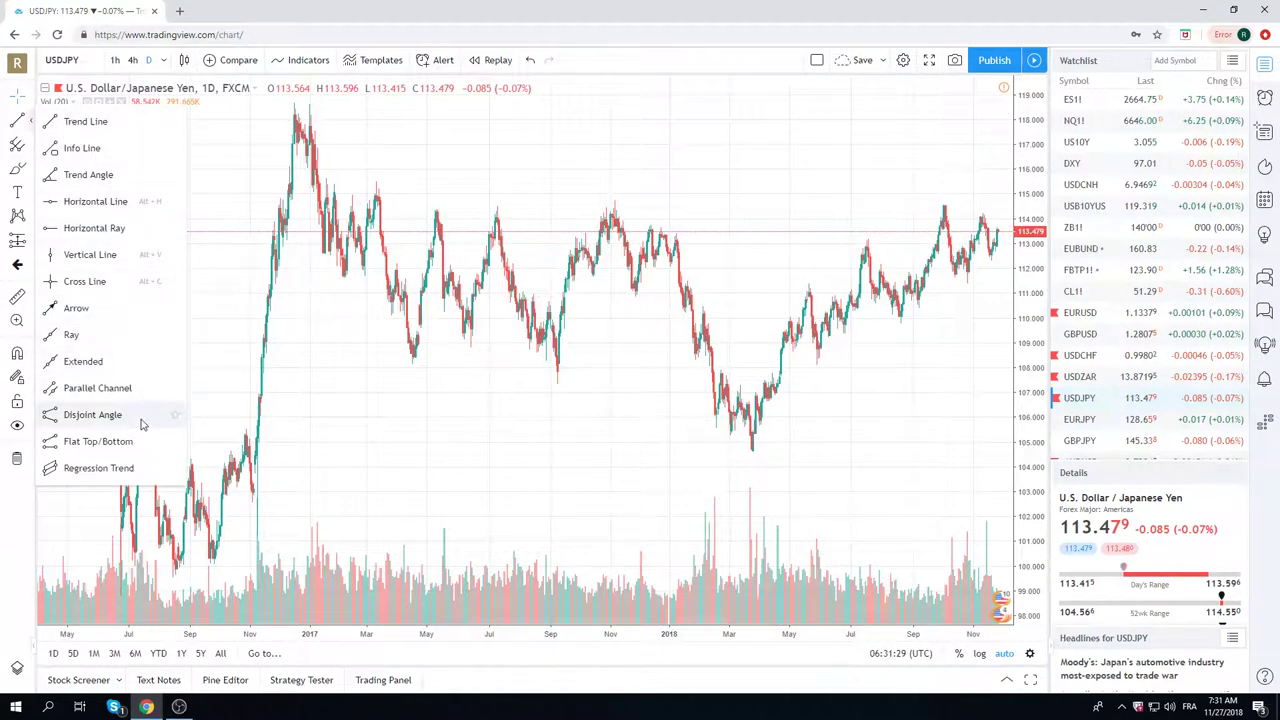
pyautogui.click(141, 367)
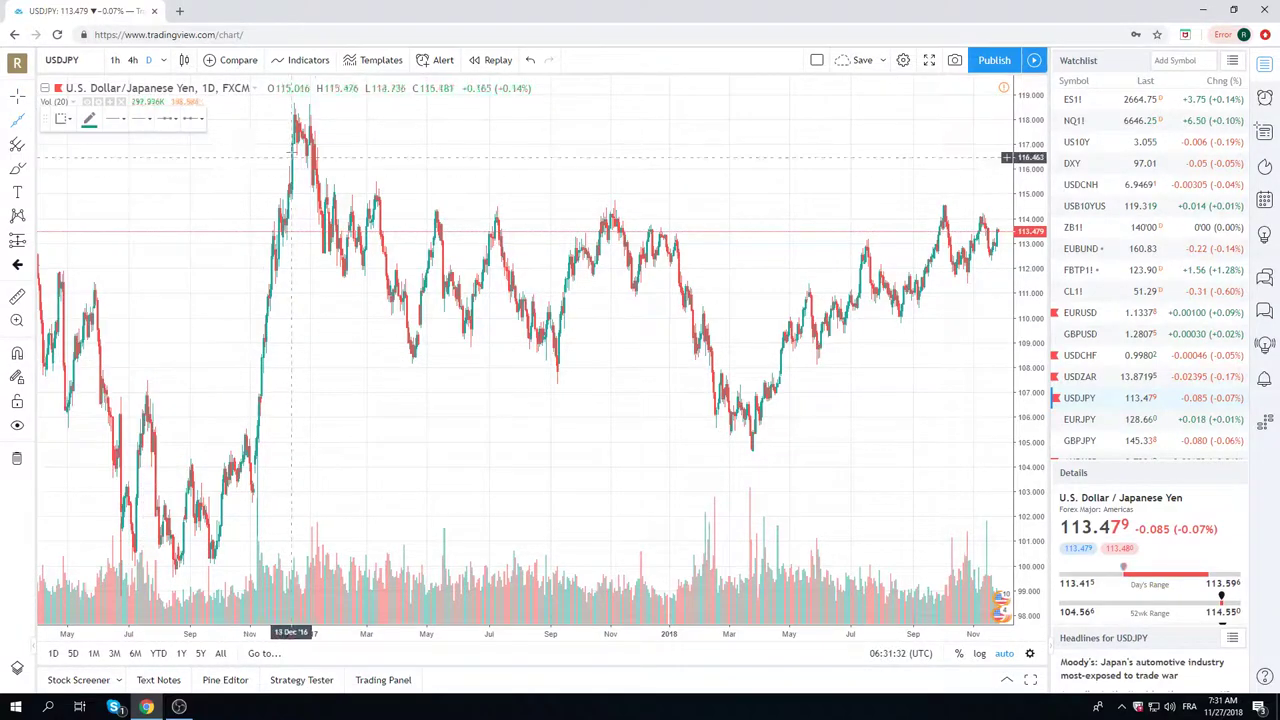
pyautogui.click(311, 101)
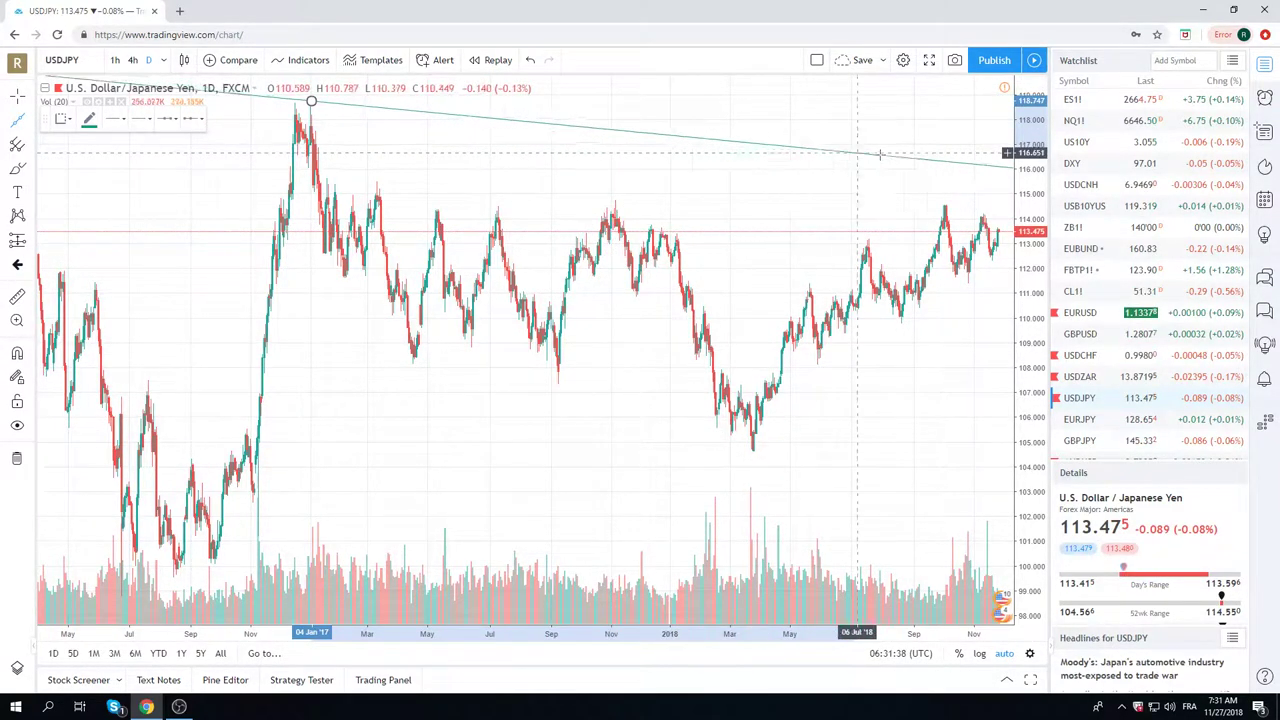
pyautogui.click(990, 211)
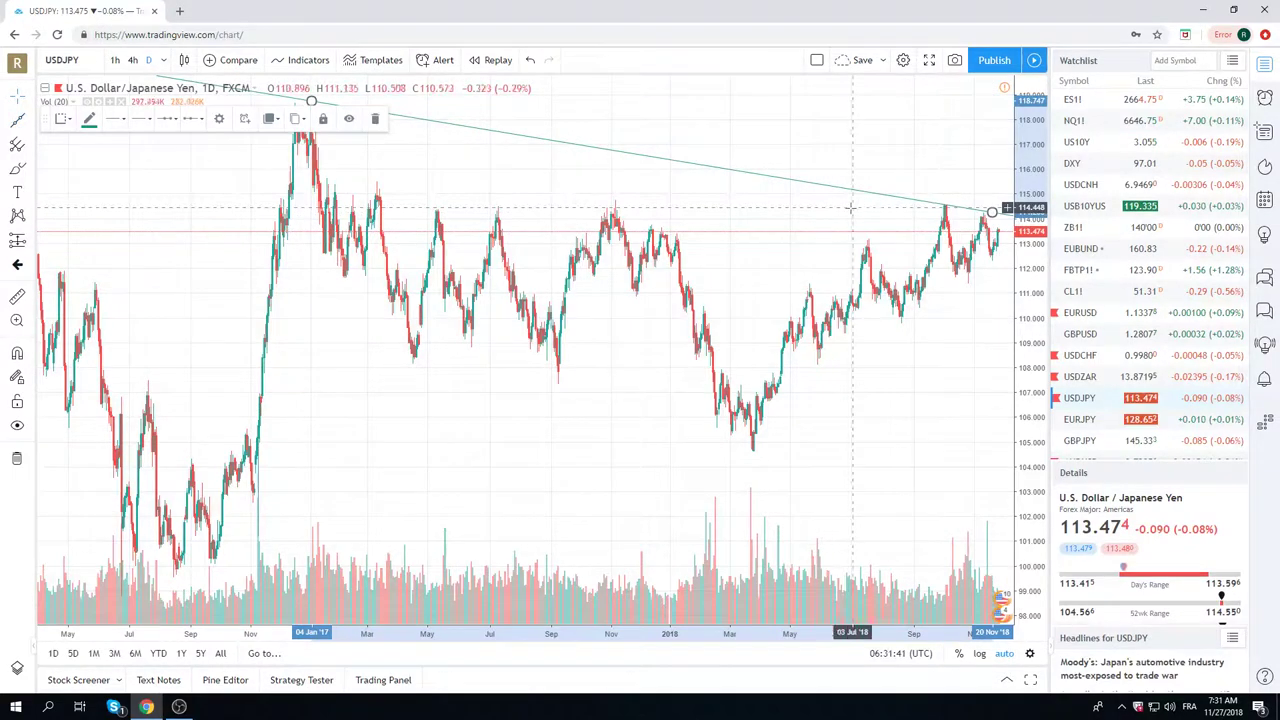
pyautogui.scroll(5, 749, 310)
pyautogui.scroll(2, 678, 308)
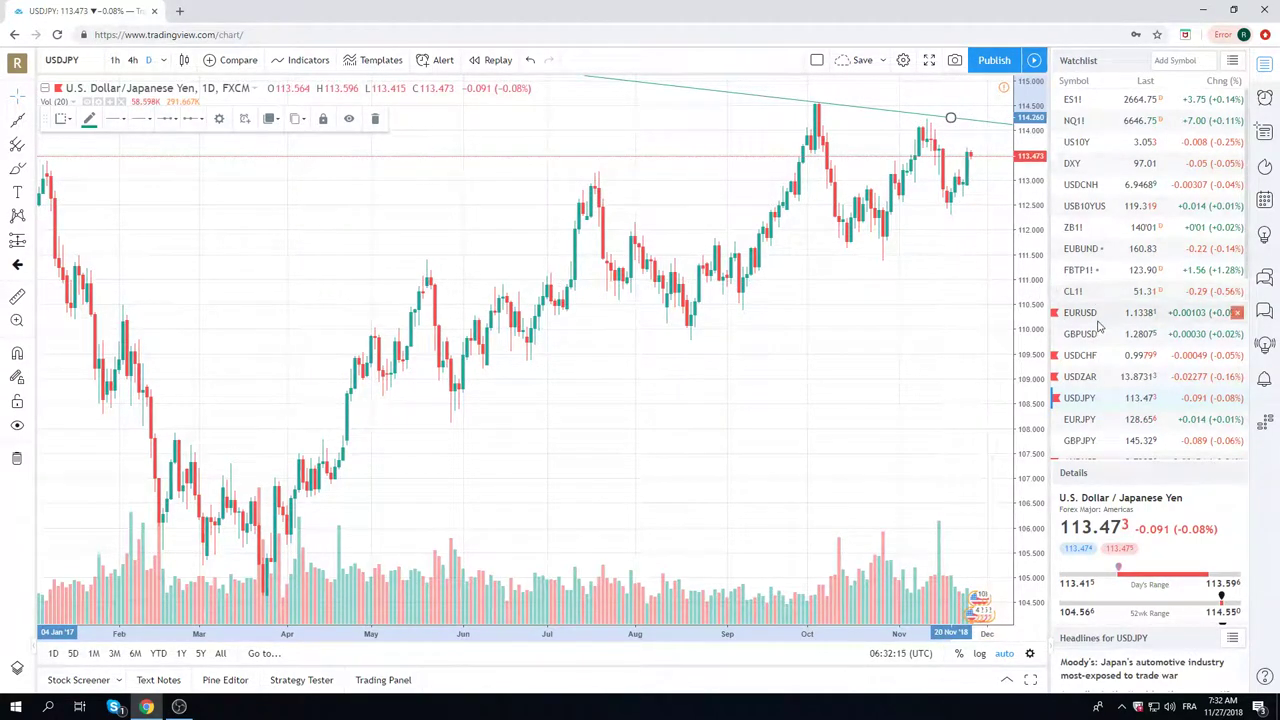
pyautogui.scroll(-1, 1099, 328)
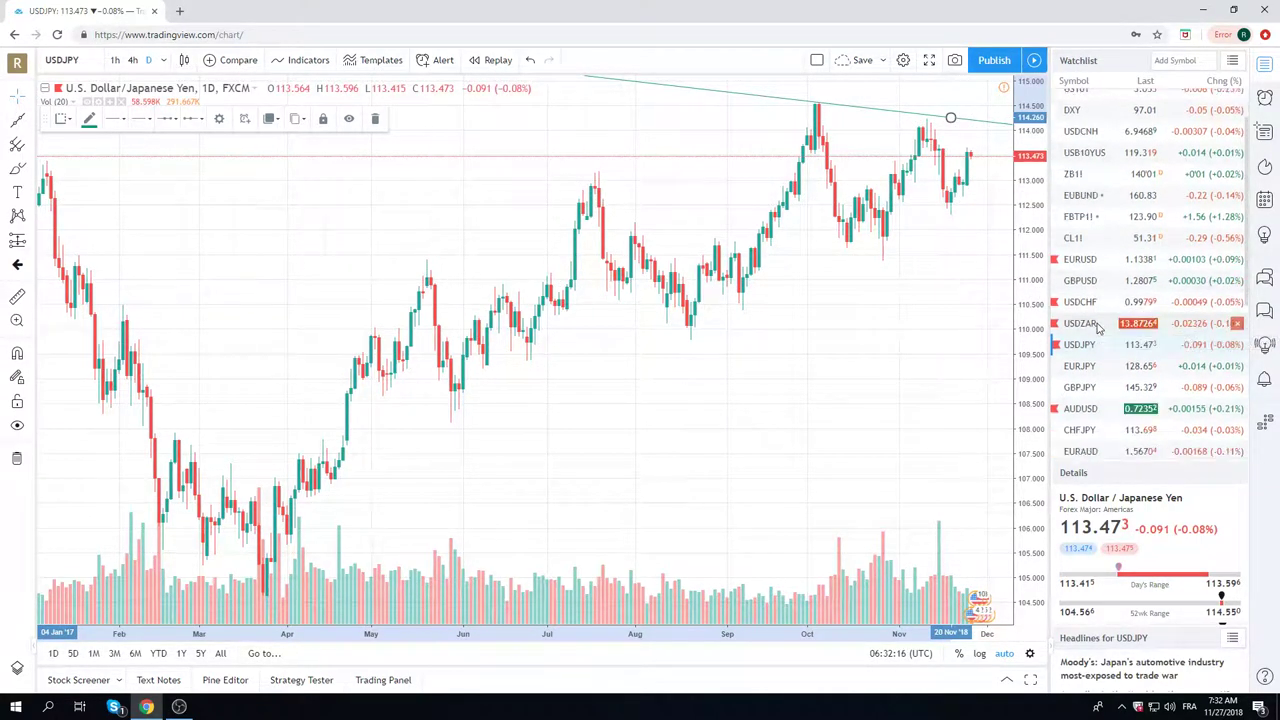
pyautogui.click(1085, 408)
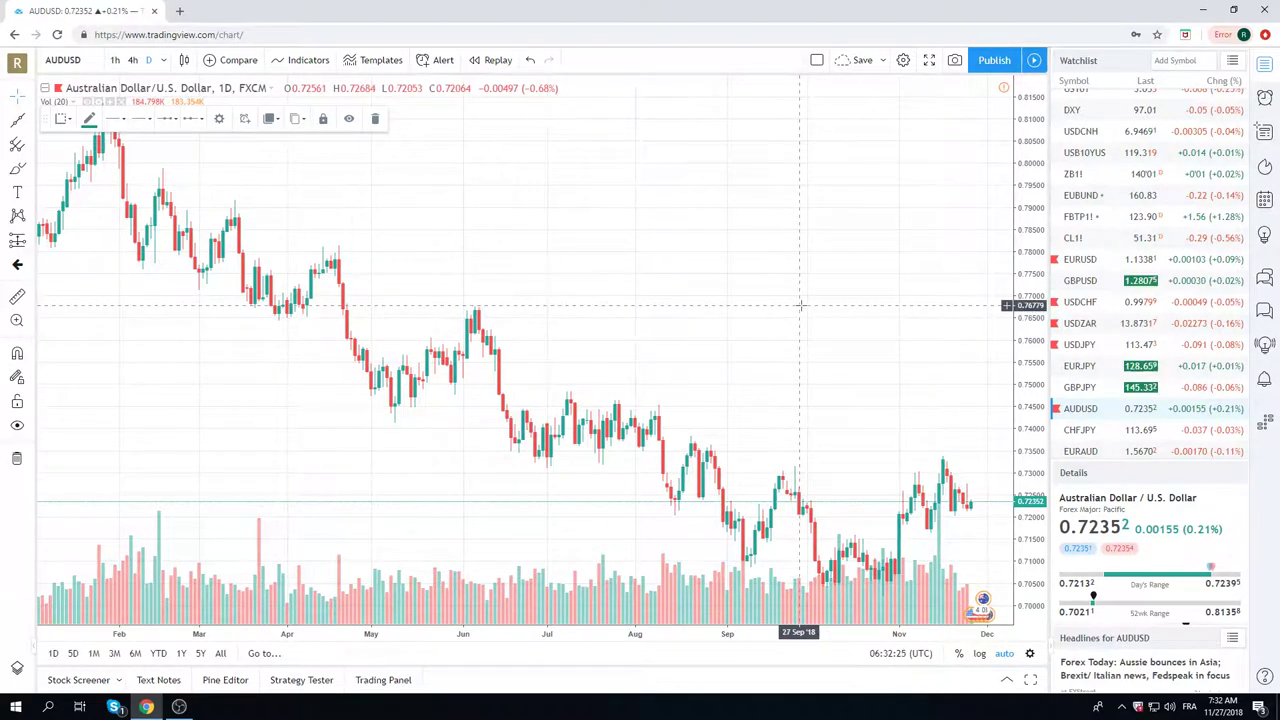
pyautogui.scroll(-2, 800, 305)
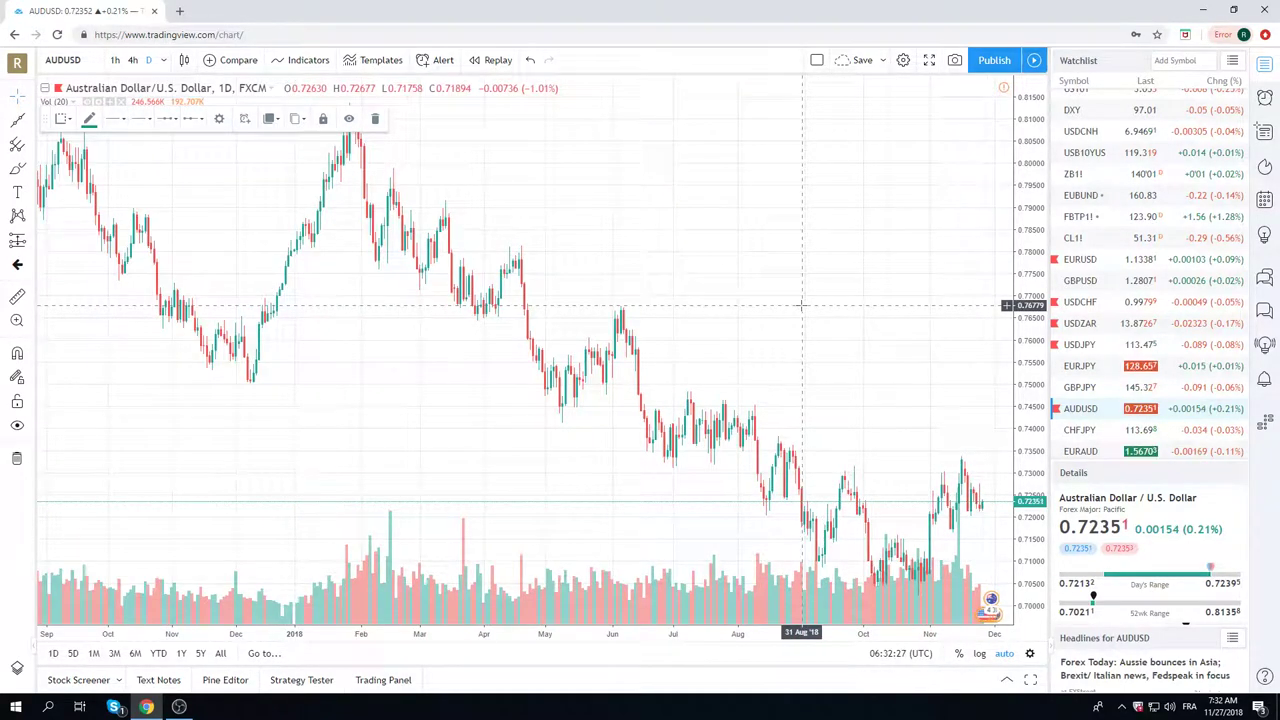
pyautogui.scroll(2, 800, 305)
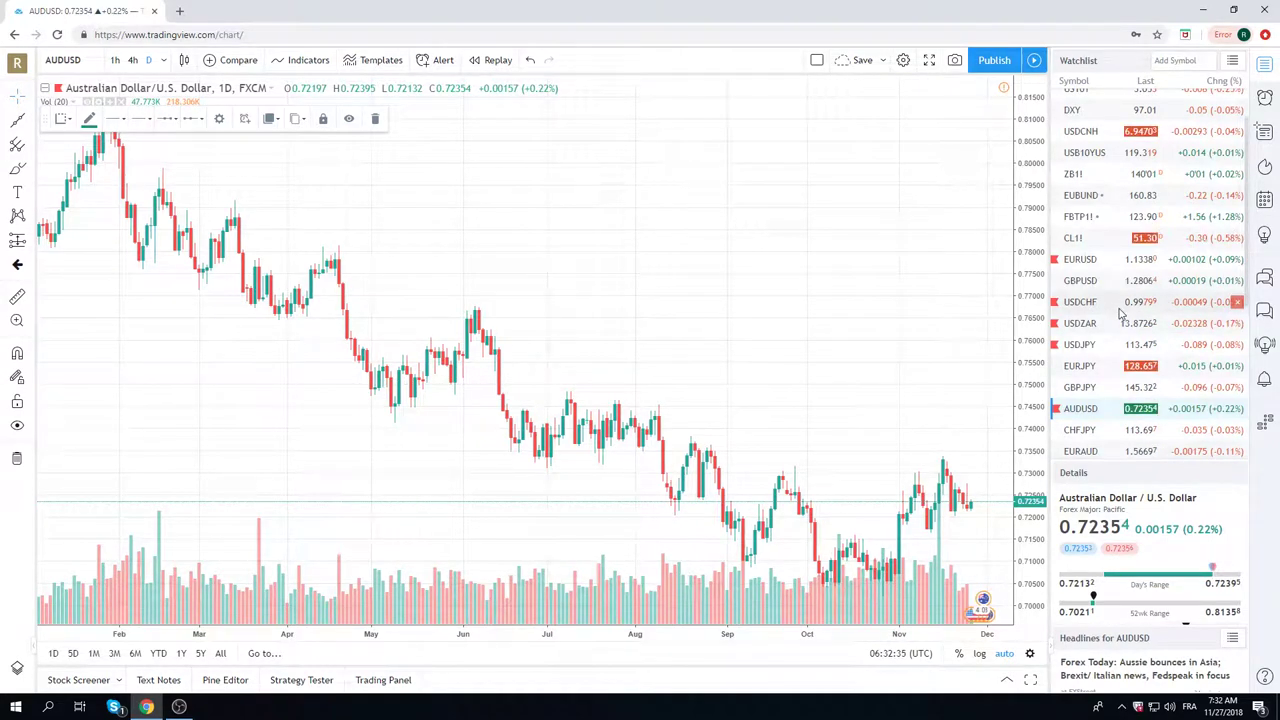
pyautogui.scroll(-1, 1121, 315)
pyautogui.scroll(-1, 1121, 315)
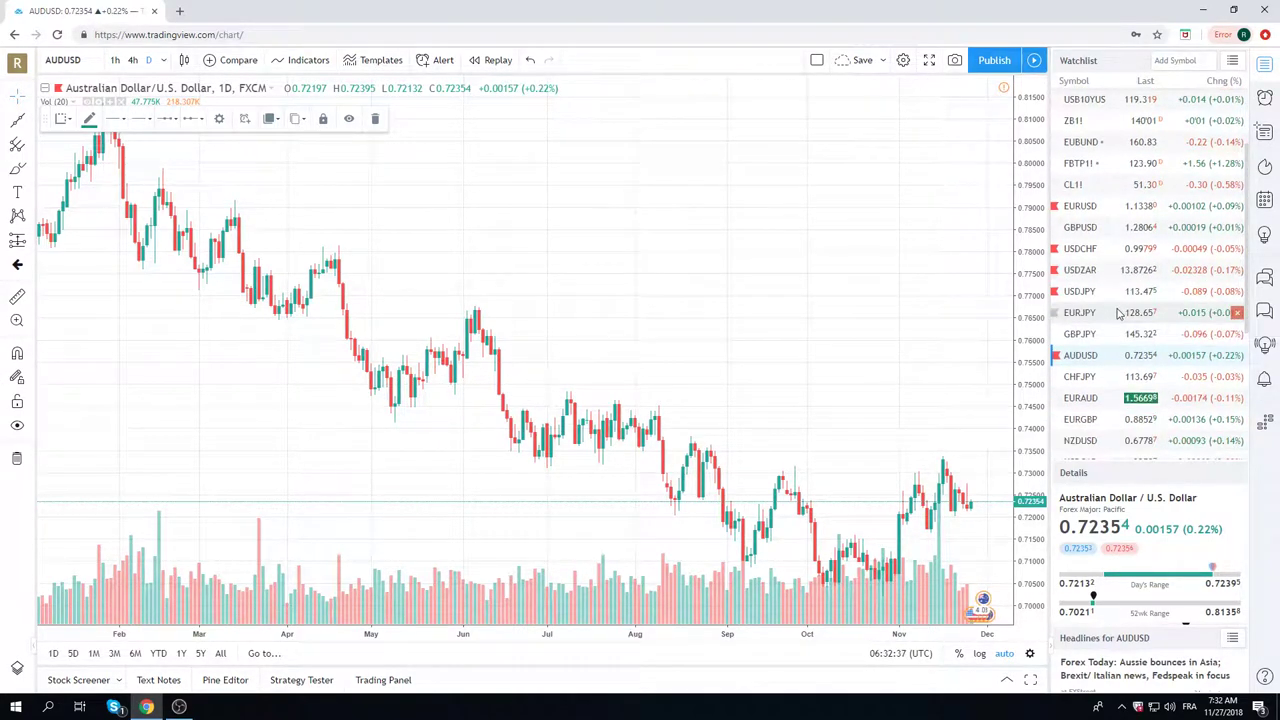
pyautogui.scroll(-1, 1119, 314)
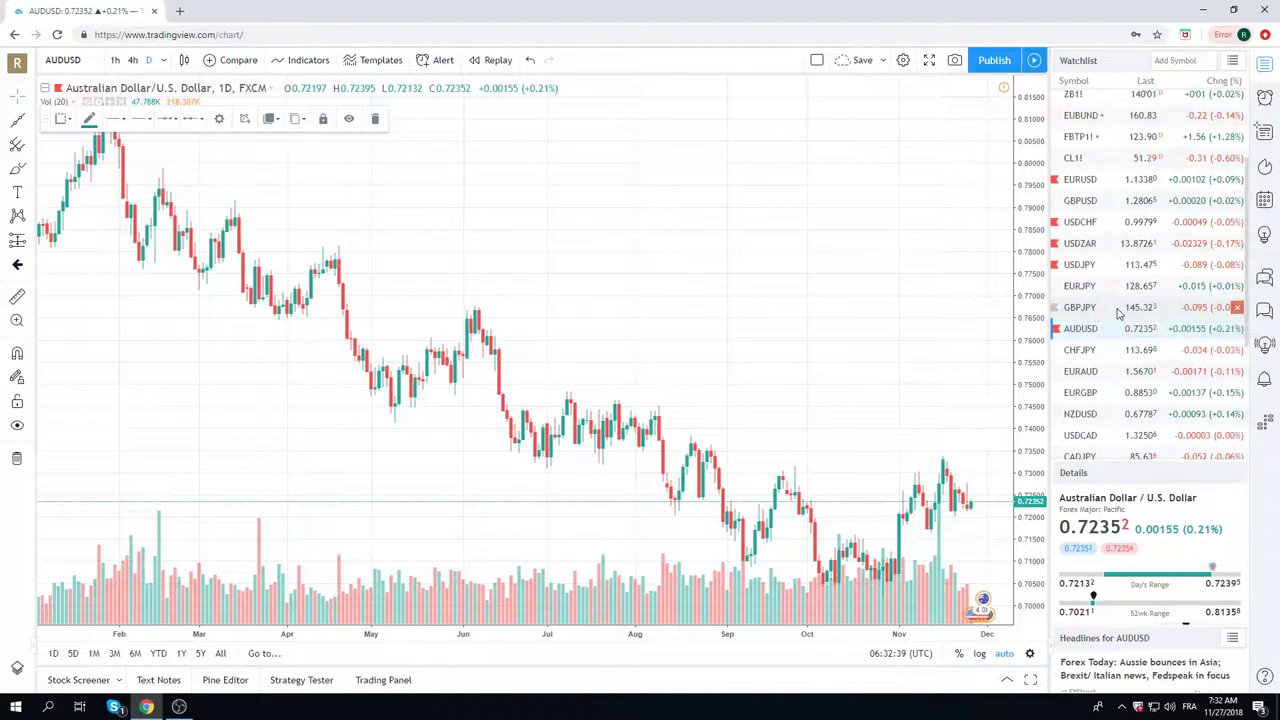
pyautogui.scroll(-1, 1119, 314)
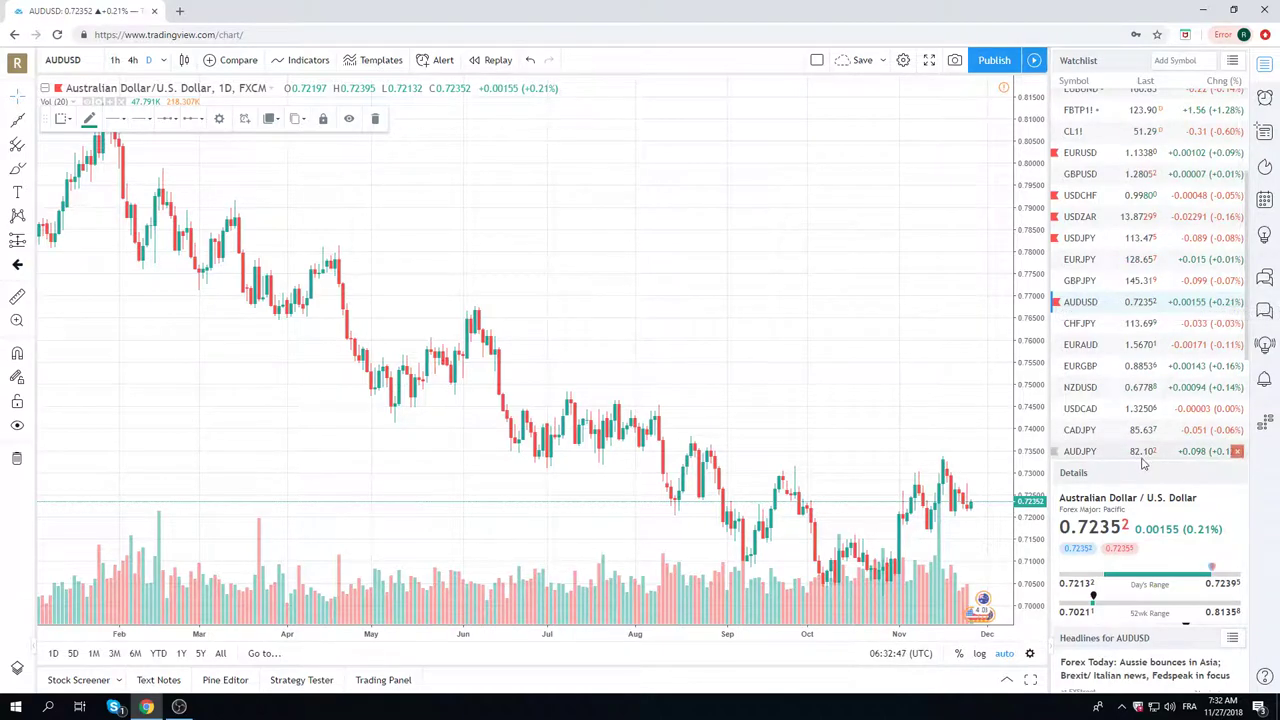
# Review the AUDJPY daily chart, then switch to USDCAD and scroll the watchlist toward BTCUSD.
pyautogui.click(1070, 452)
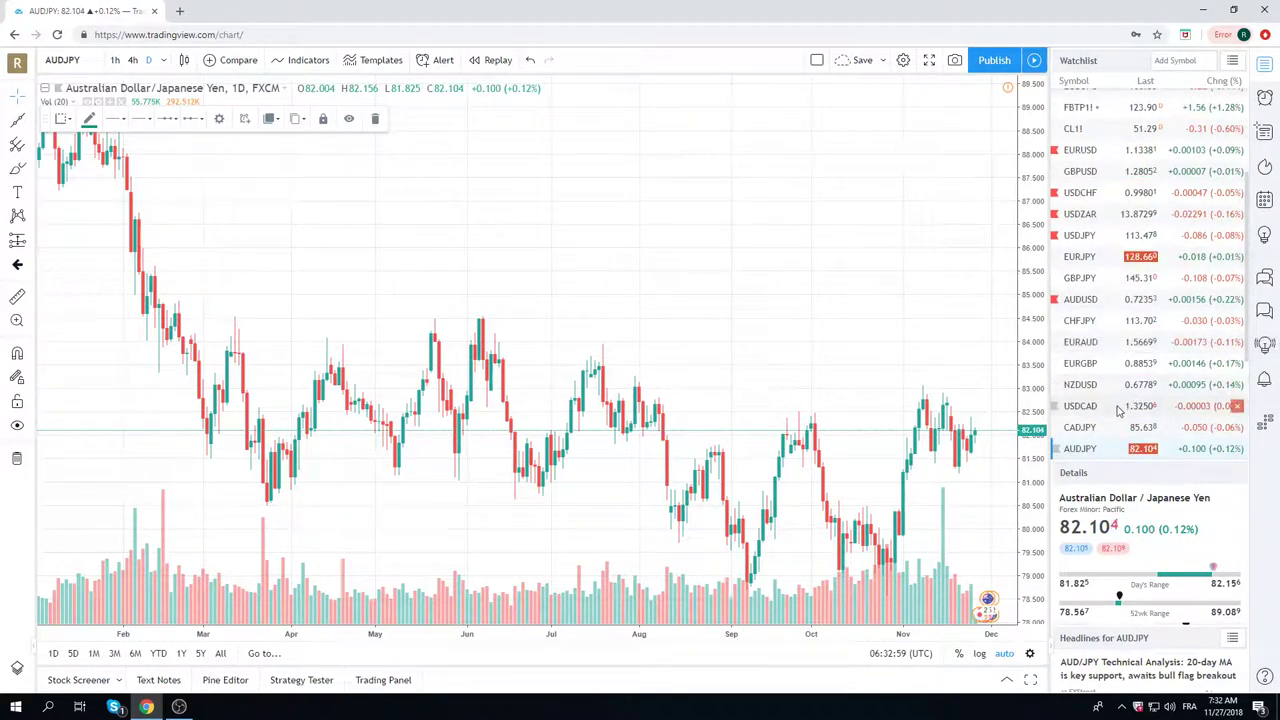
pyautogui.click(1082, 406)
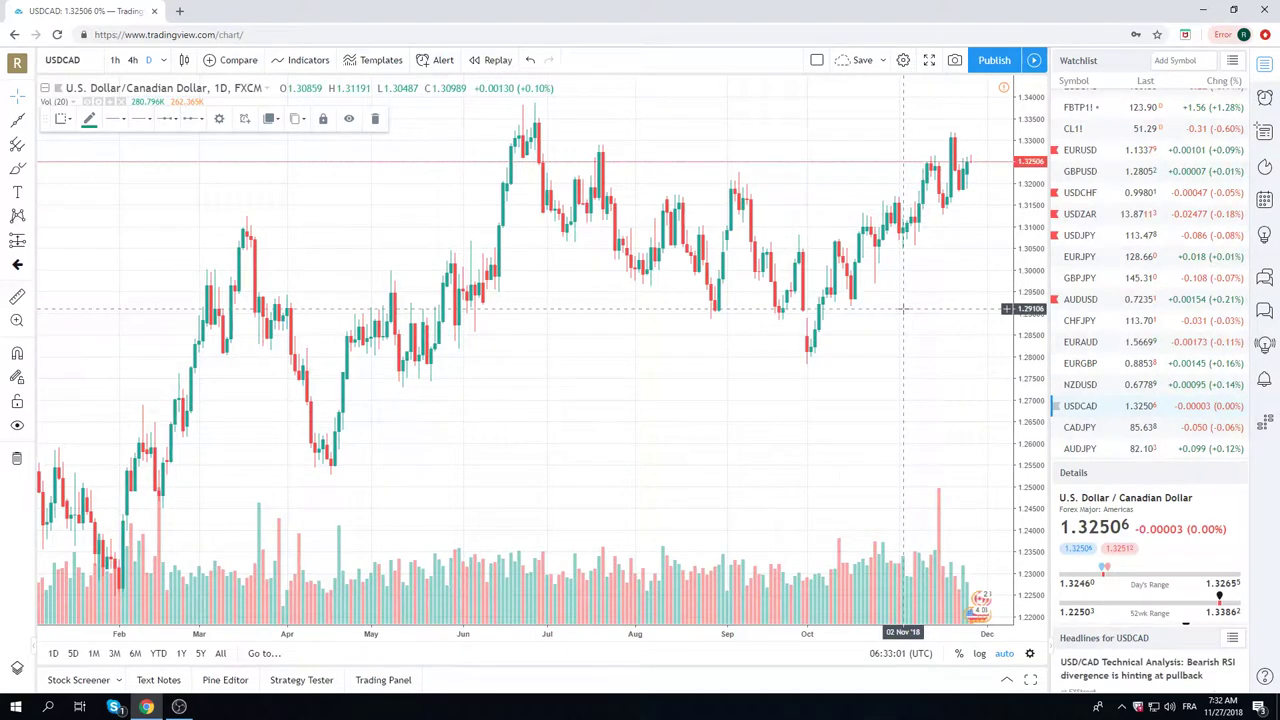
pyautogui.scroll(3, 940, 300)
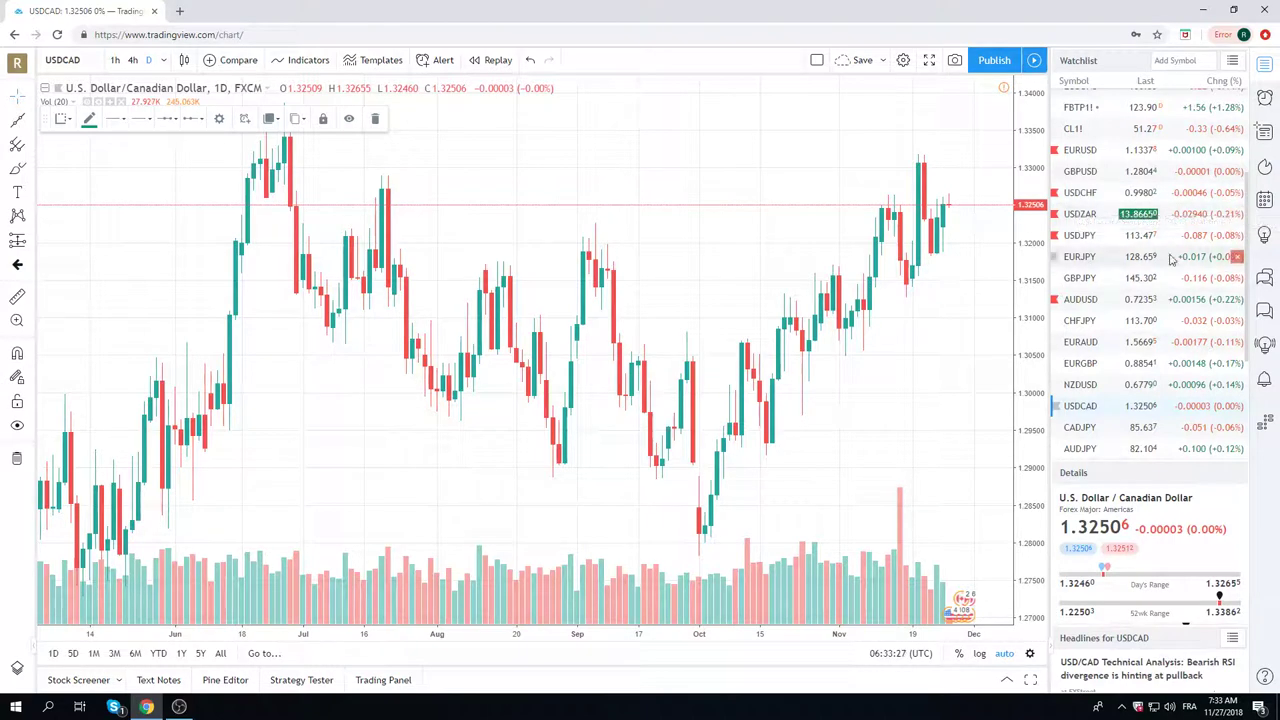
pyautogui.scroll(-1, 1147, 311)
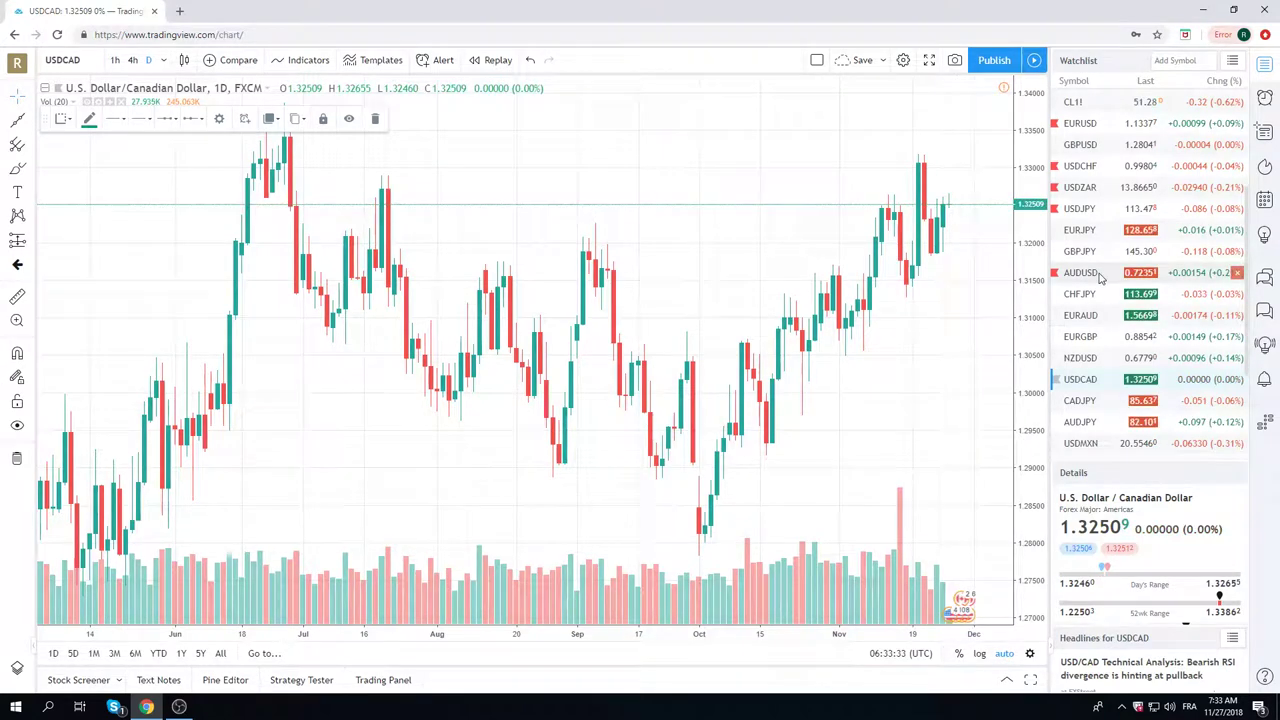
pyautogui.scroll(-1, 1100, 277)
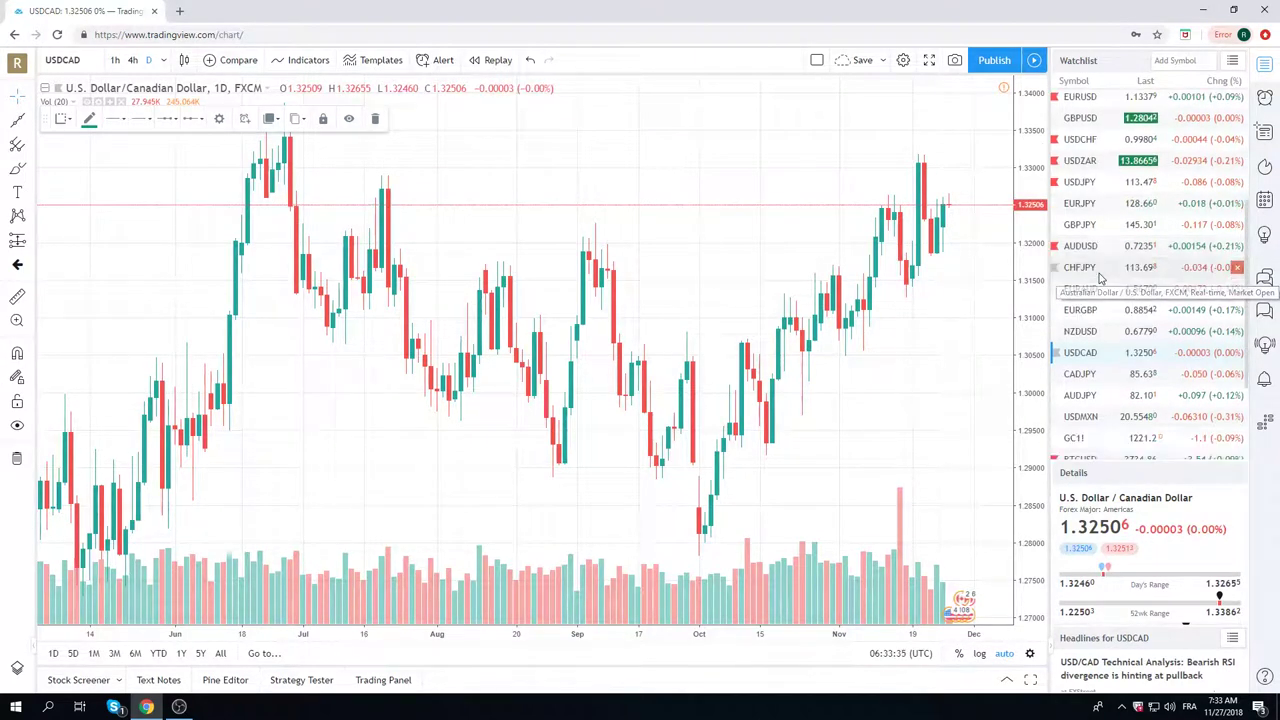
pyautogui.scroll(-1, 1100, 277)
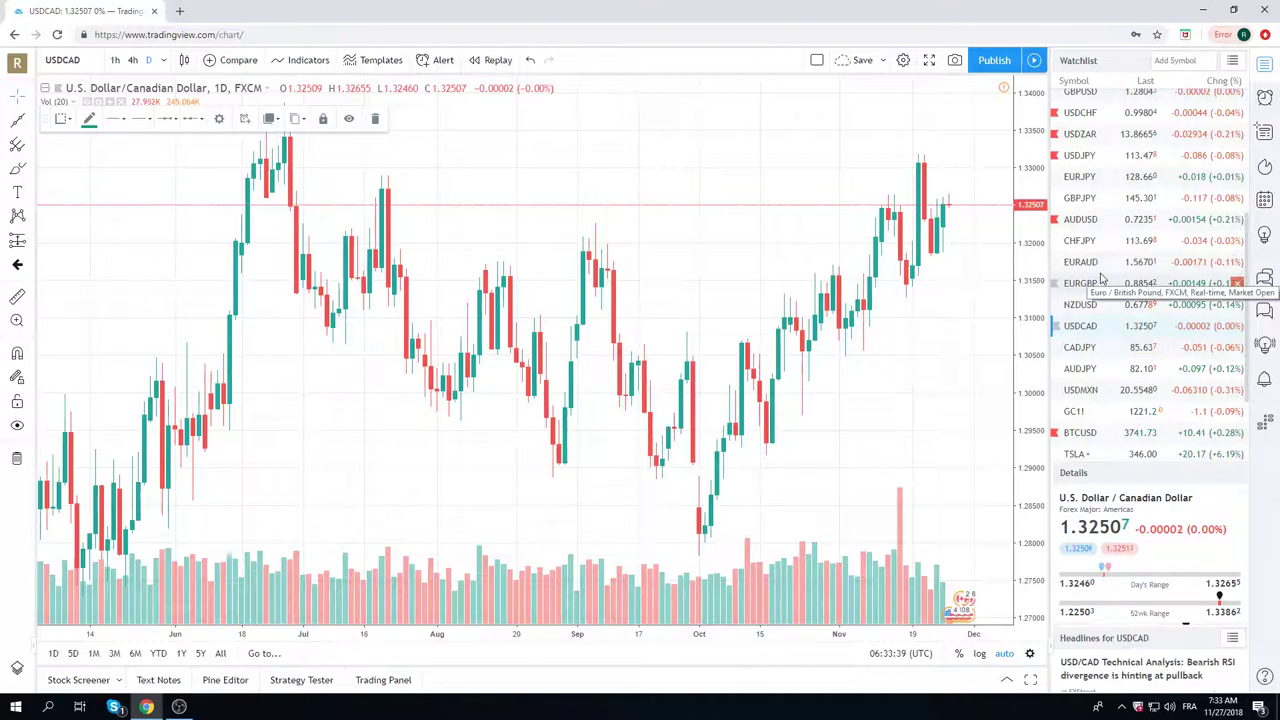
# Load the BTCUSD daily chart and zoom out to show the Dec 2017 peak near 20000 and 2018 decline.
pyautogui.click(1080, 432)
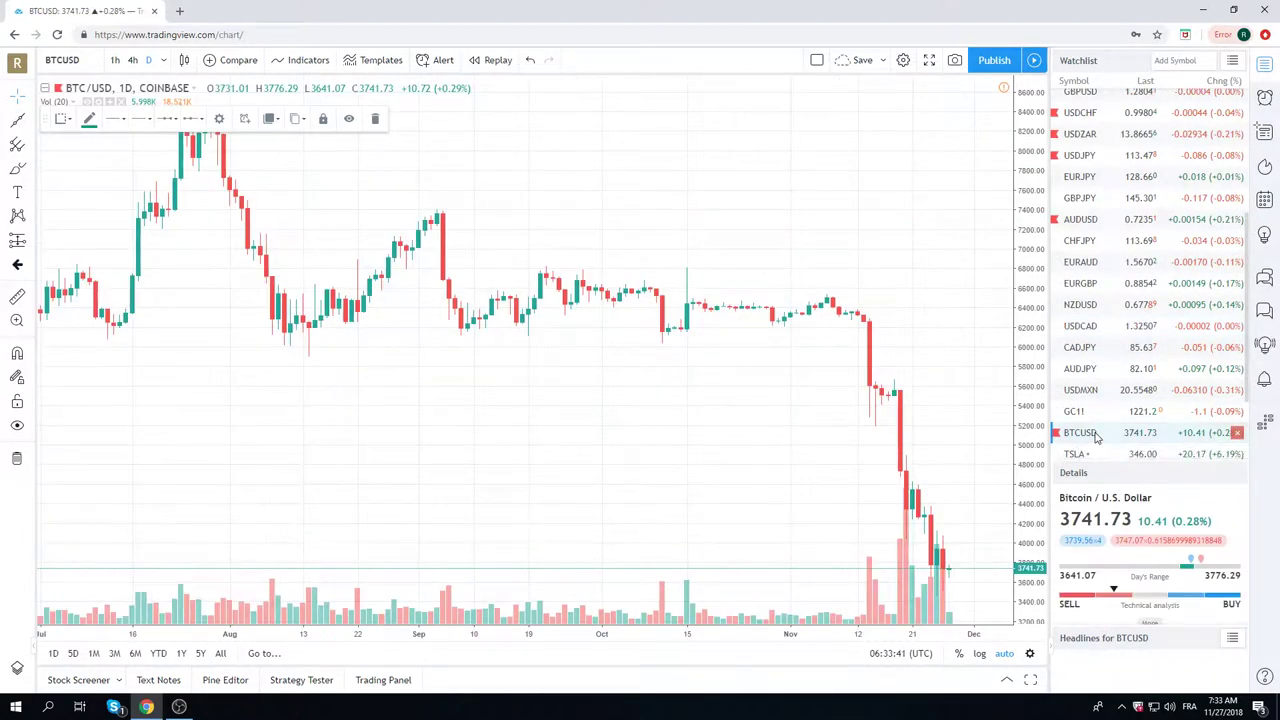
pyautogui.scroll(-1, 869, 345)
pyautogui.scroll(-2, 875, 335)
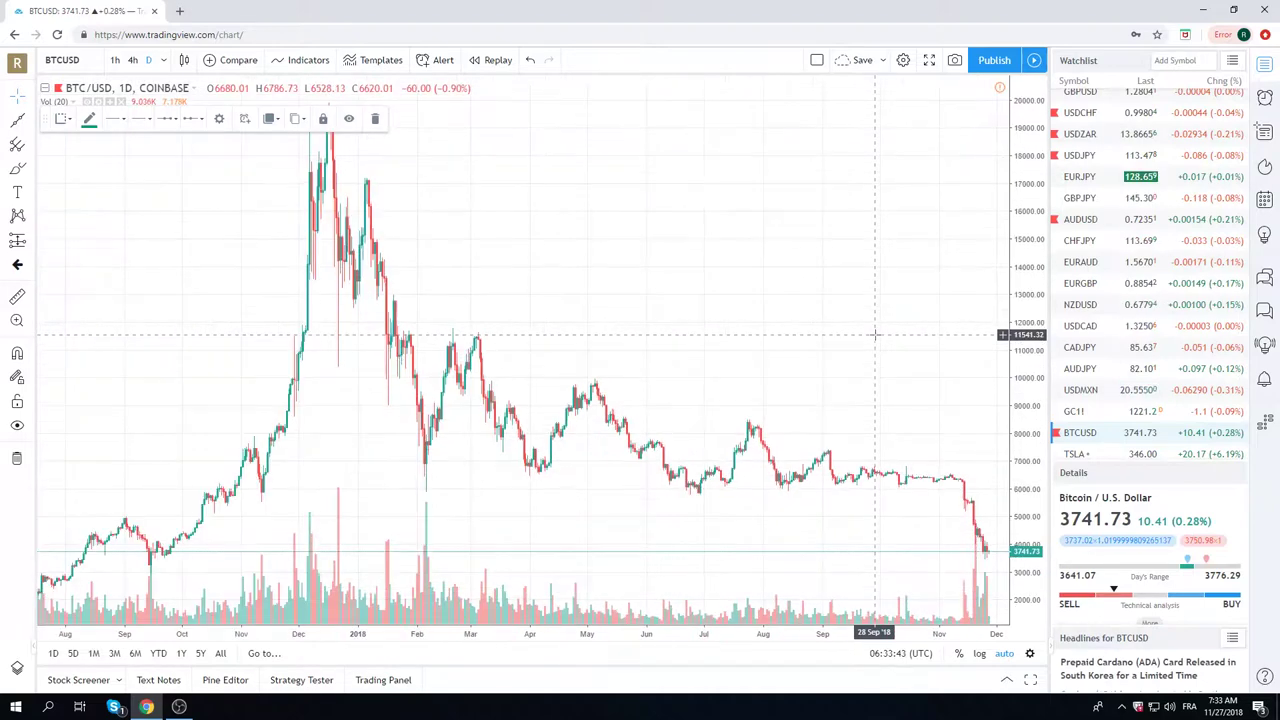
pyautogui.scroll(5, 857, 291)
pyautogui.scroll(1, 857, 291)
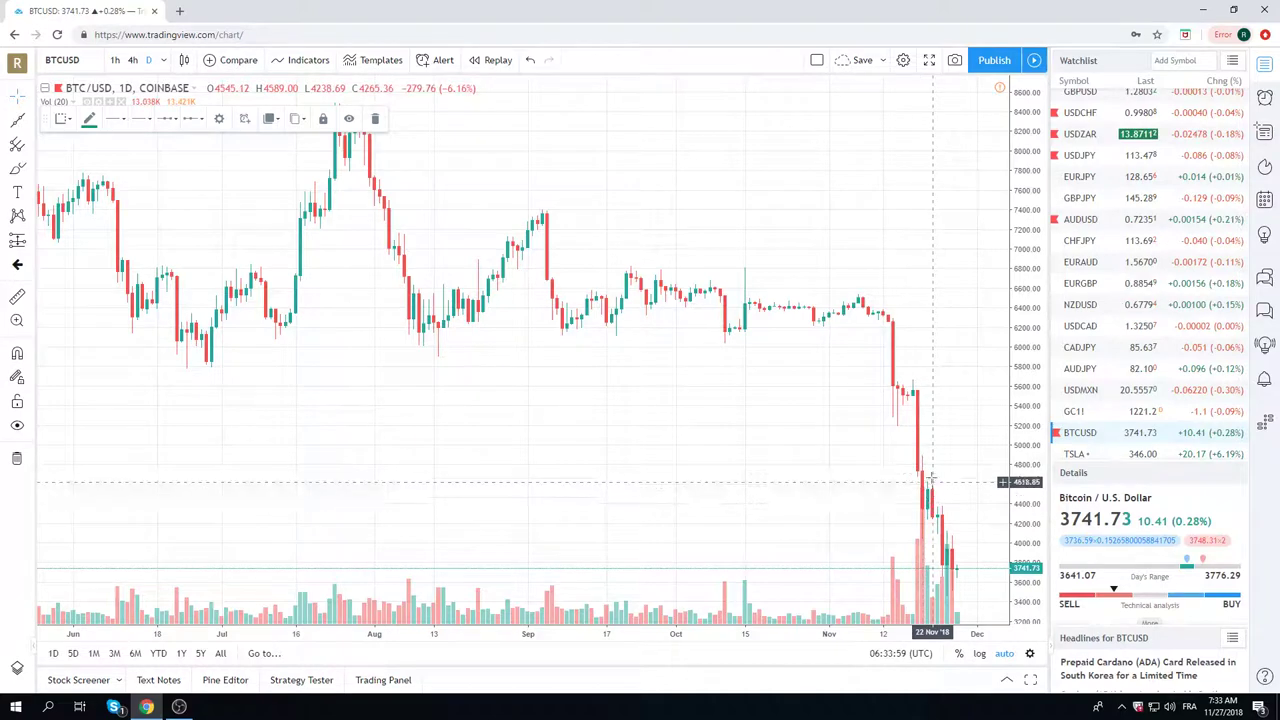
pyautogui.scroll(-5, 880, 390)
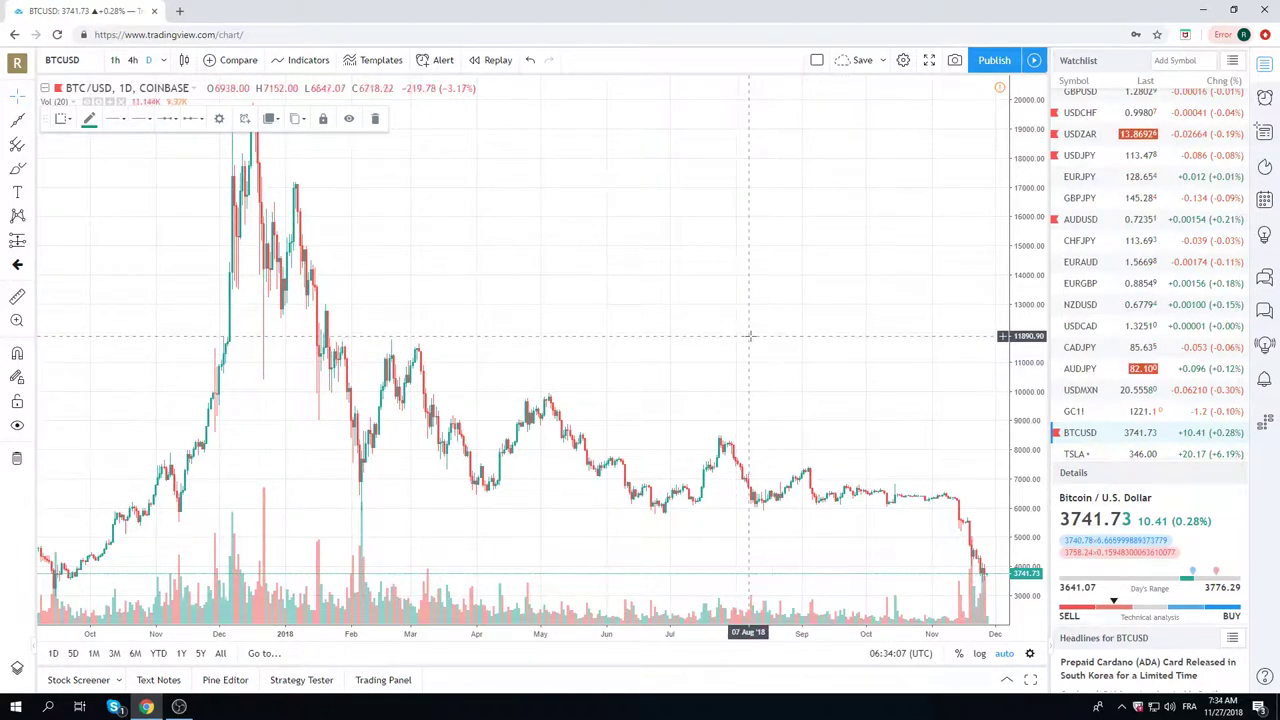
pyautogui.scroll(-2, 767, 318)
pyautogui.scroll(-2, 767, 314)
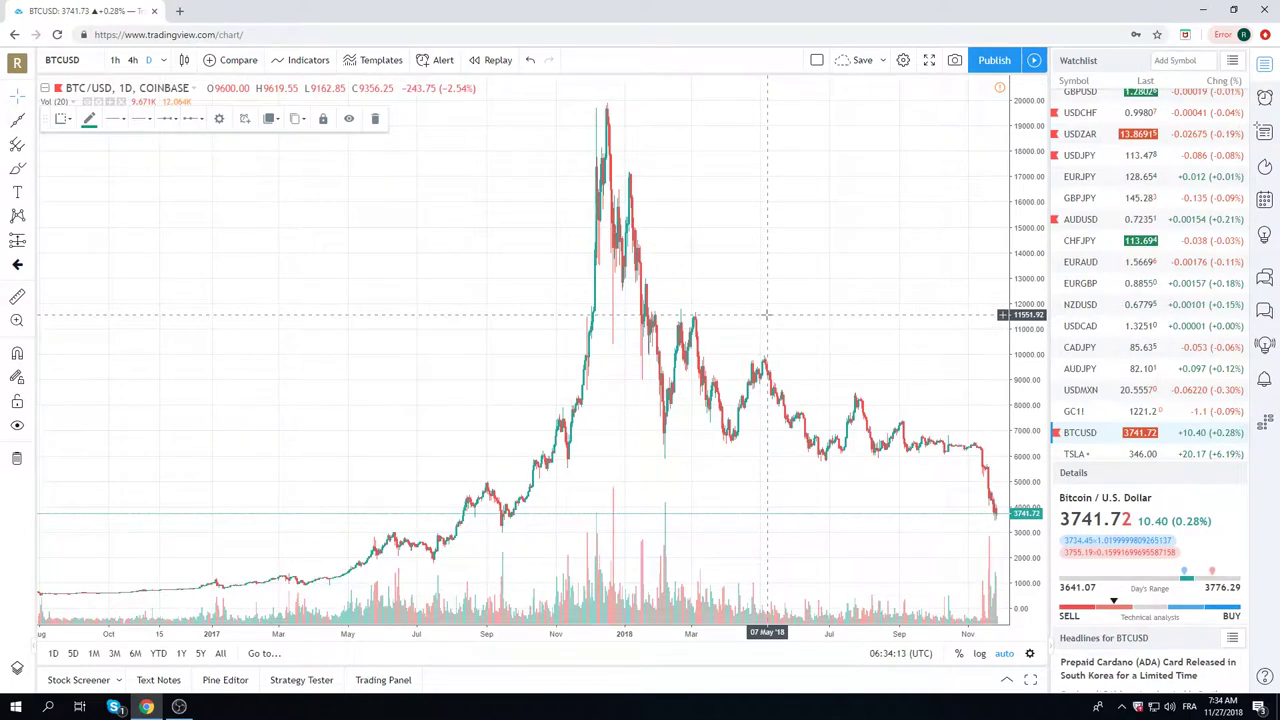
pyautogui.scroll(2, 729, 314)
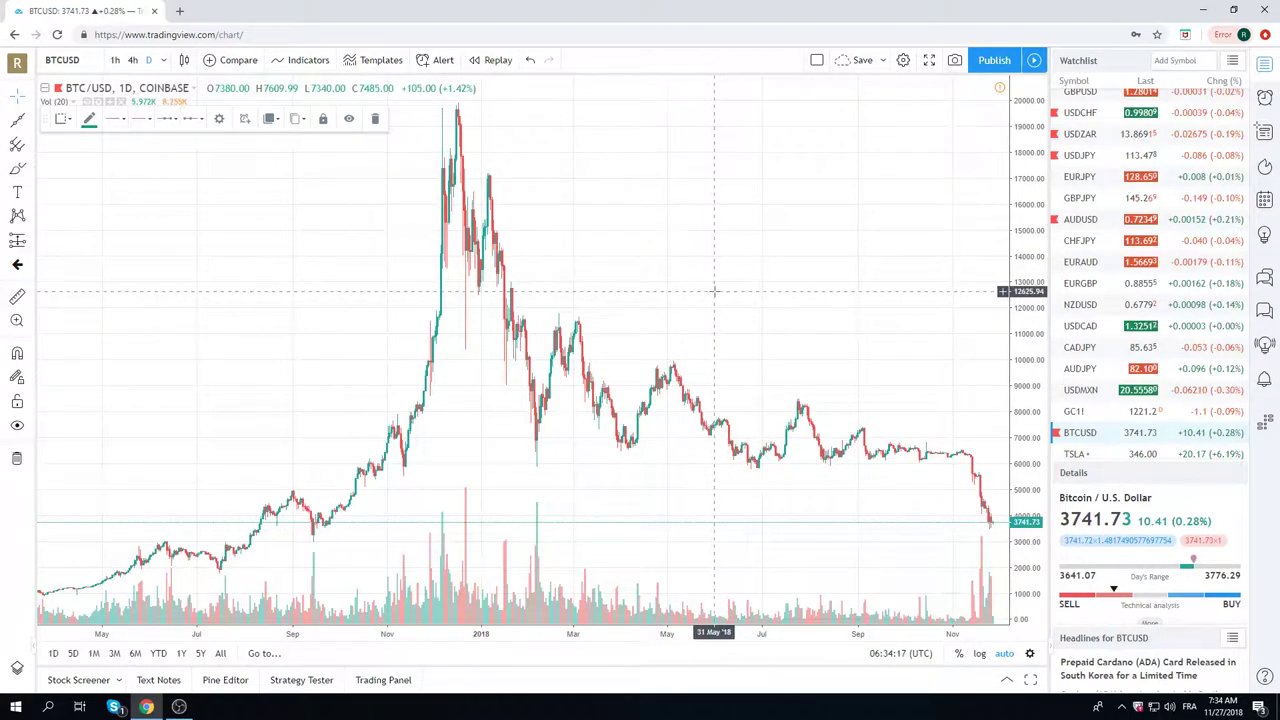
pyautogui.scroll(-2, 711, 291)
pyautogui.scroll(2, 711, 291)
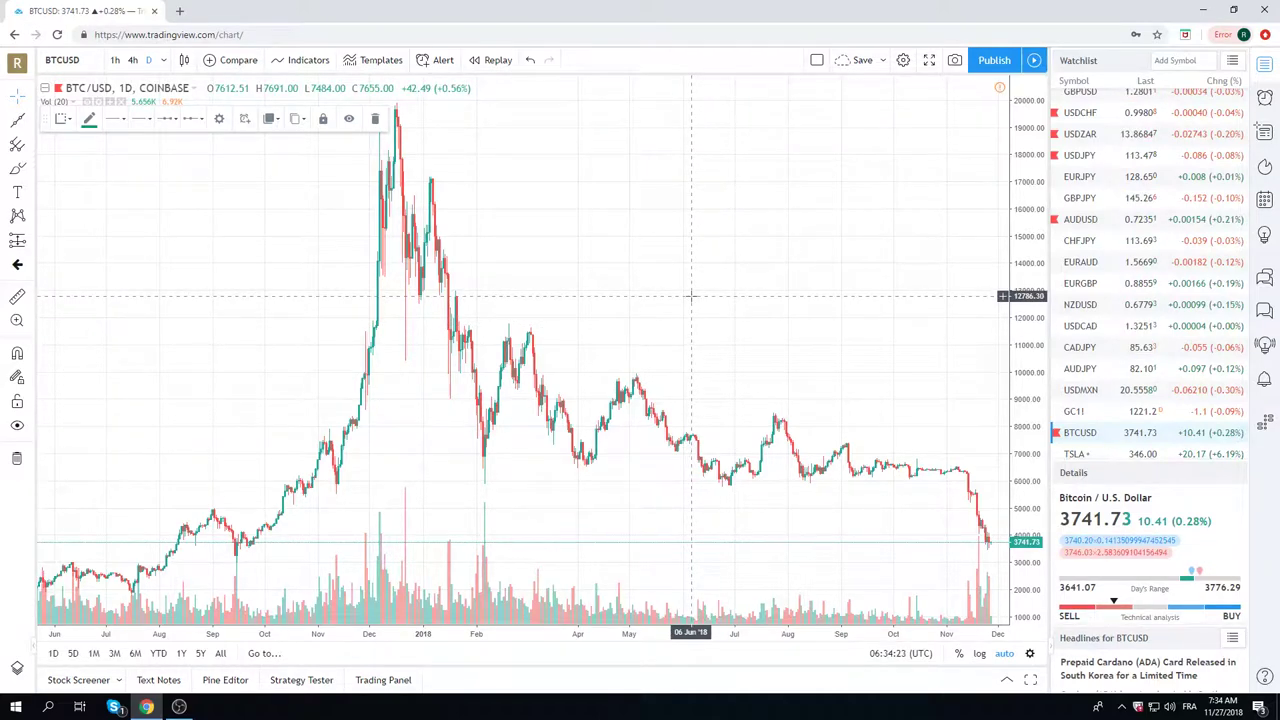
pyautogui.scroll(-2, 688, 294)
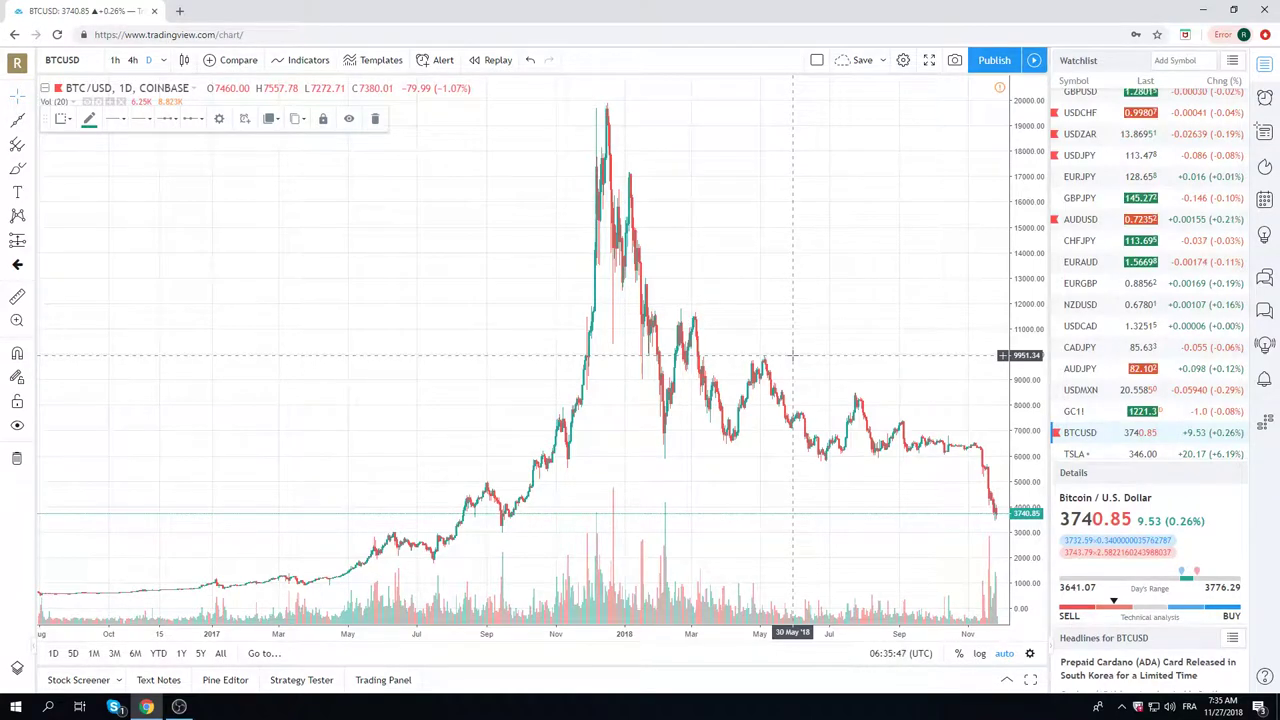
# Zoom the BTCUSD chart to about Aug 2017–Dec 2018, from the peak down to roughly 3700.
pyautogui.scroll(2, 687, 335)
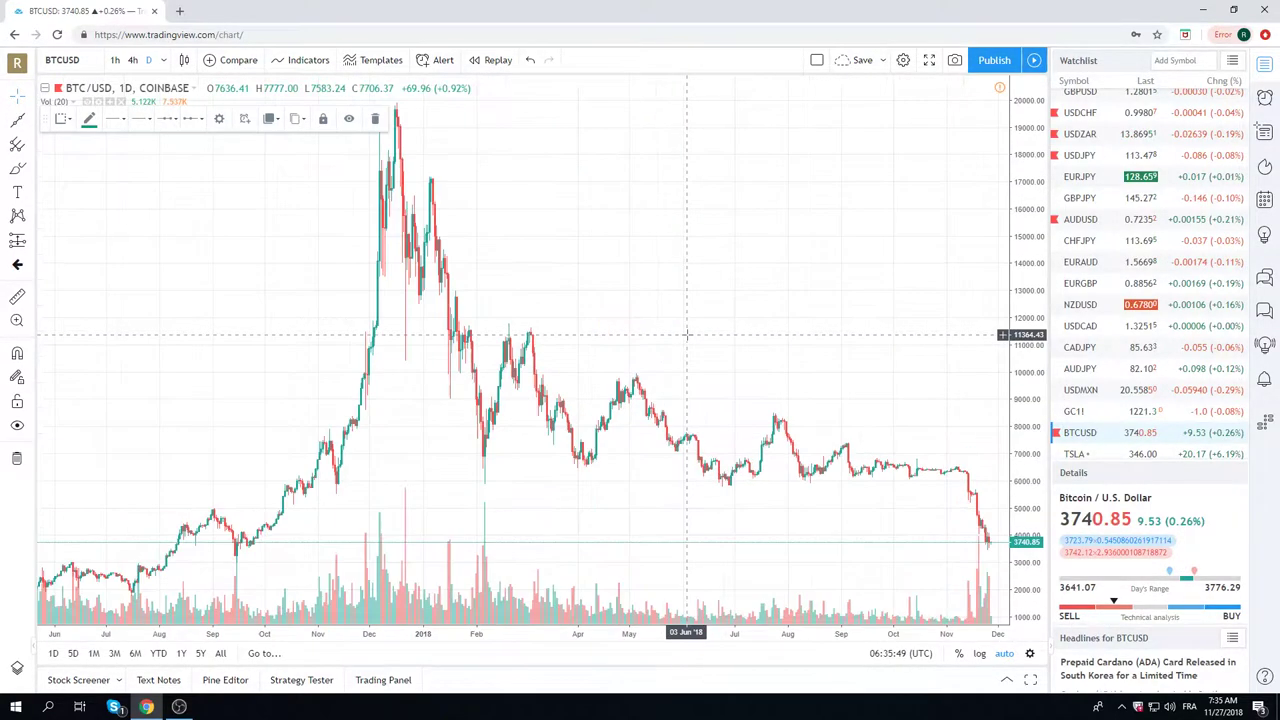
pyautogui.scroll(-2, 687, 335)
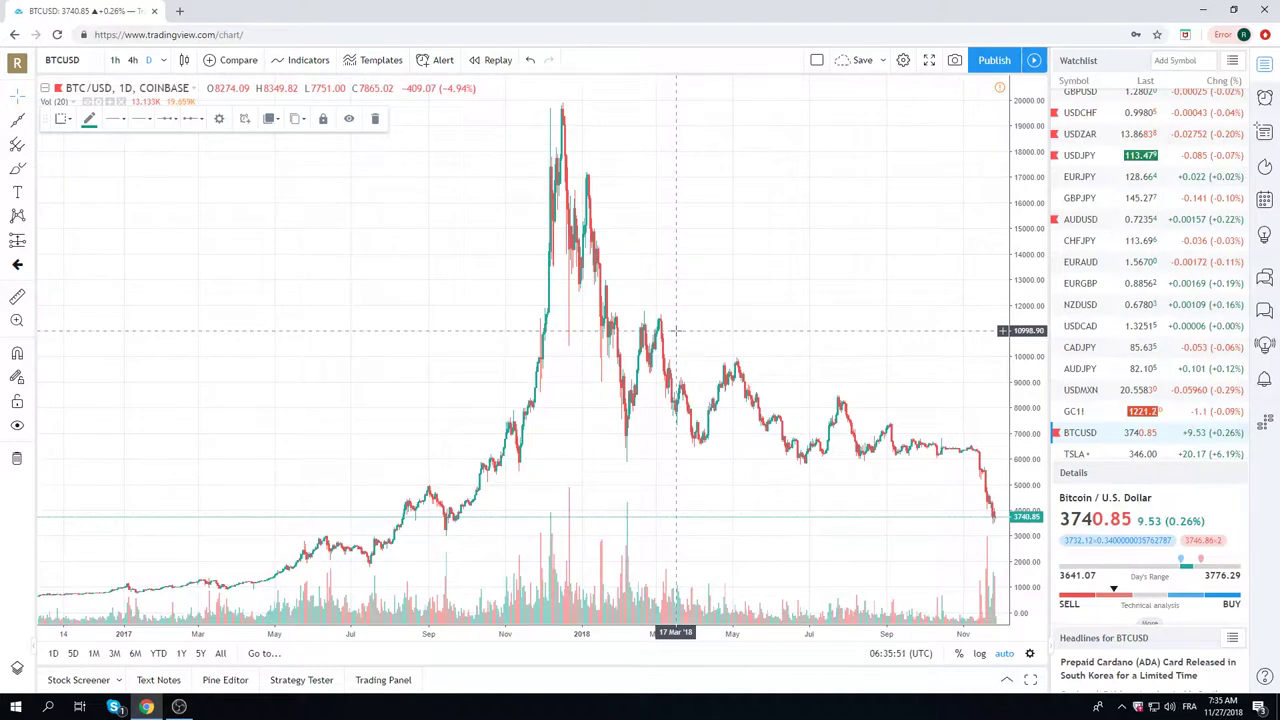
pyautogui.scroll(-1, 676, 330)
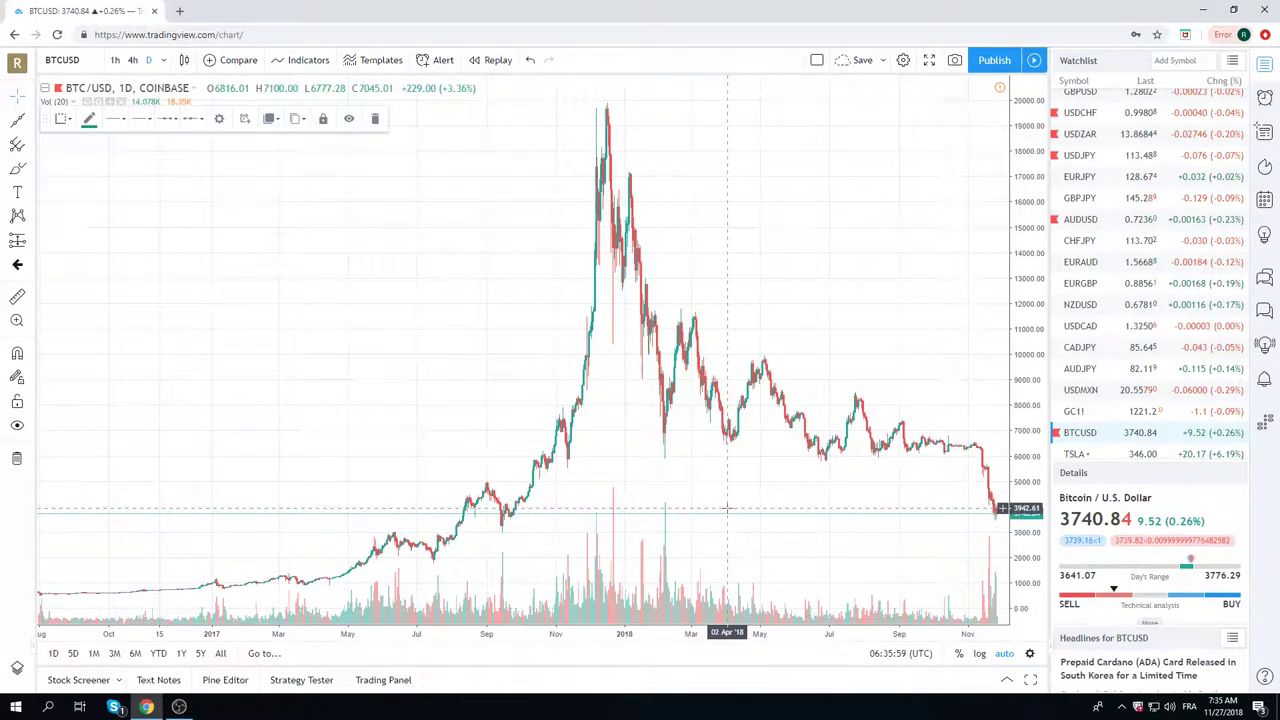
pyautogui.scroll(1, 745, 518)
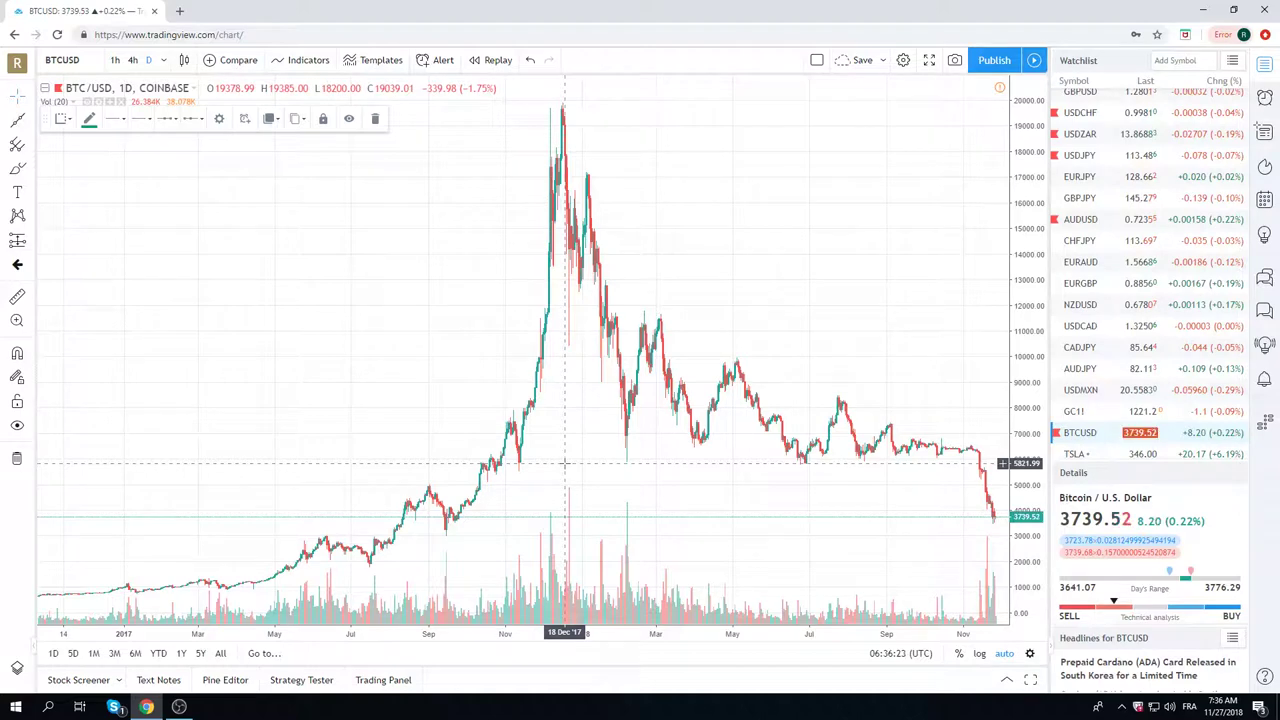
pyautogui.scroll(3, 566, 318)
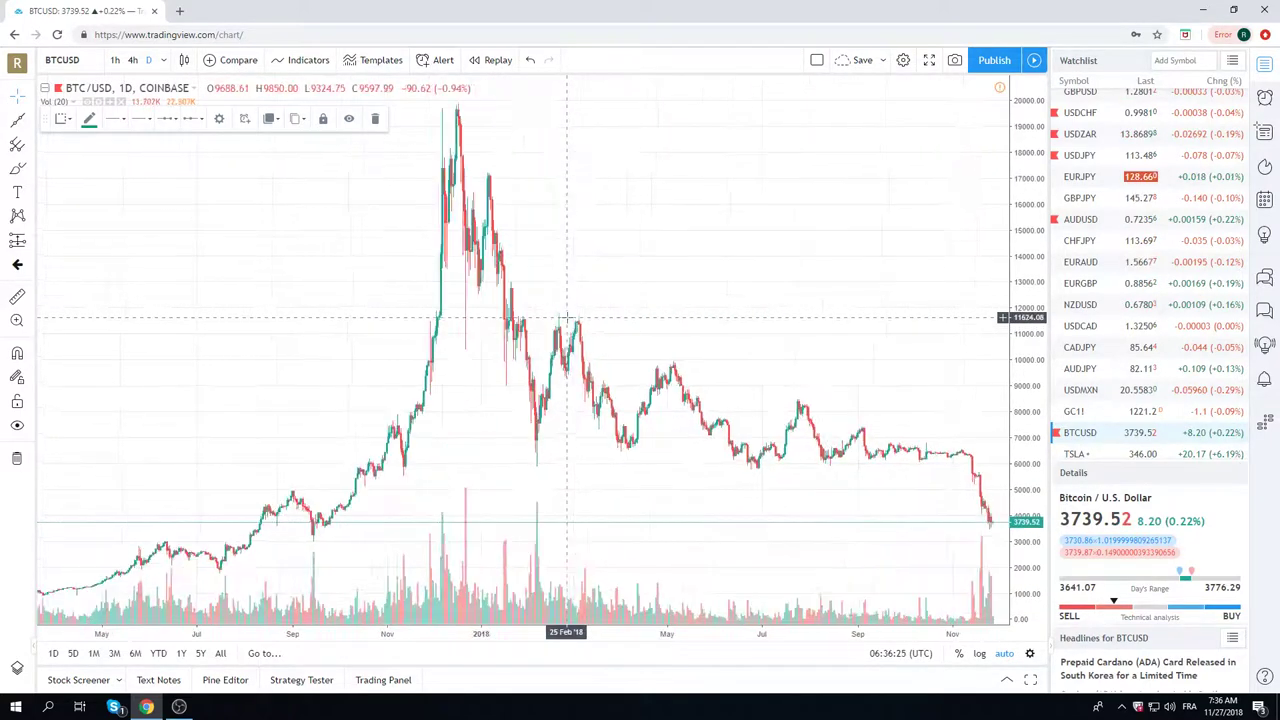
pyautogui.scroll(2, 566, 318)
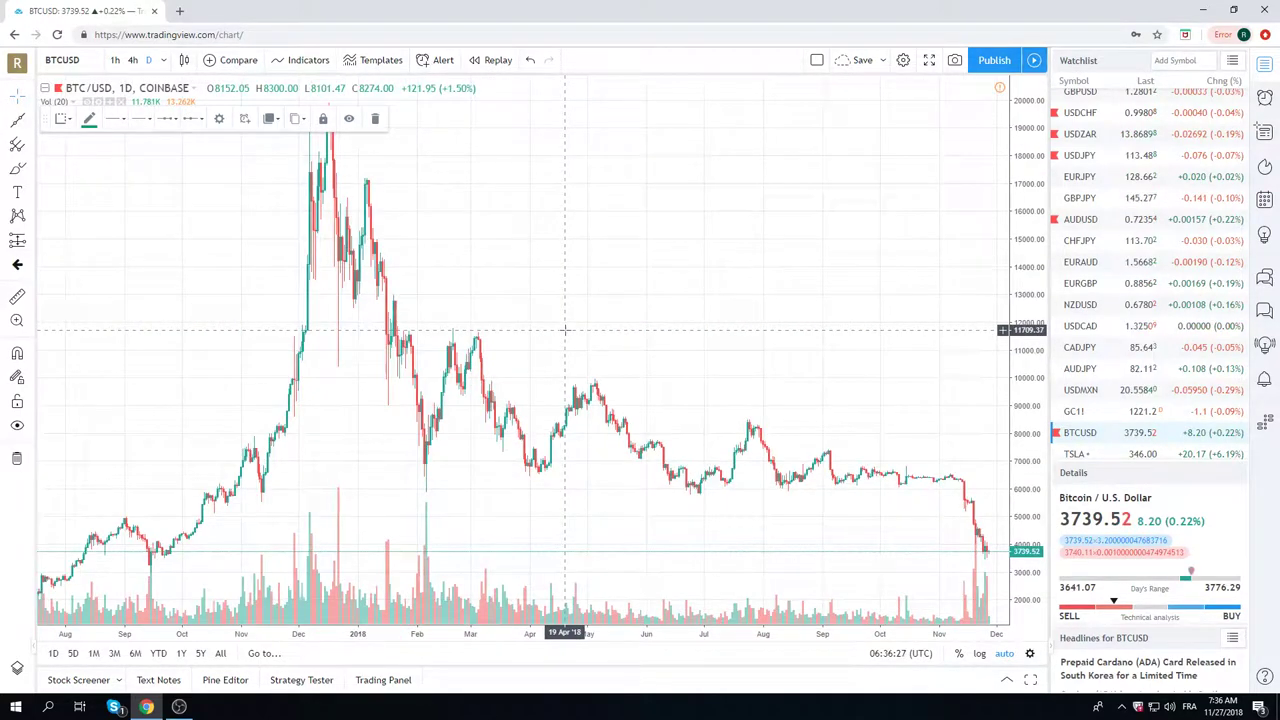